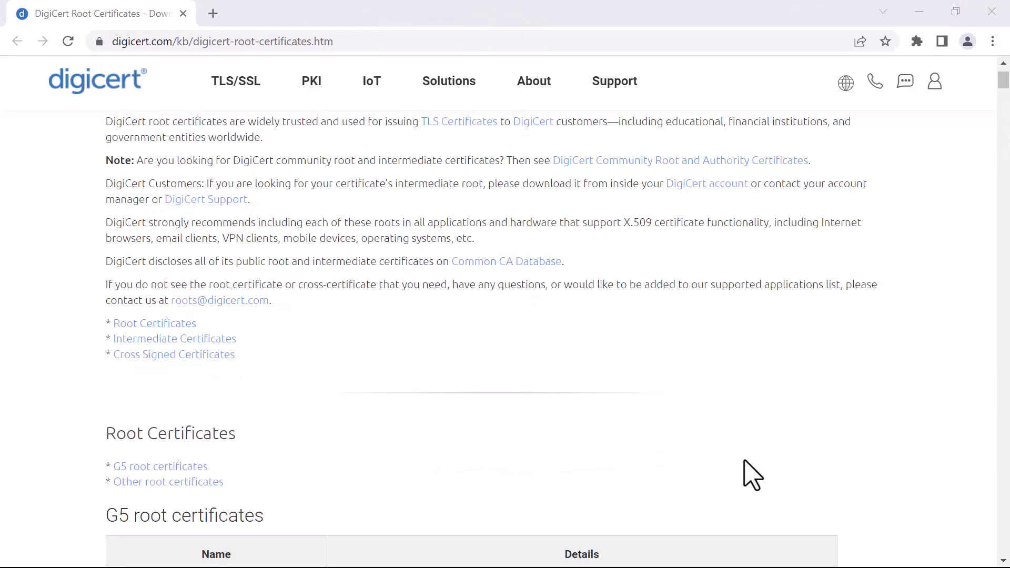
# - Scroll the DigiCert root certificates page down past G5 to the Global Root G2 and G3 entries
pyautogui.scroll(-12, 752, 476)
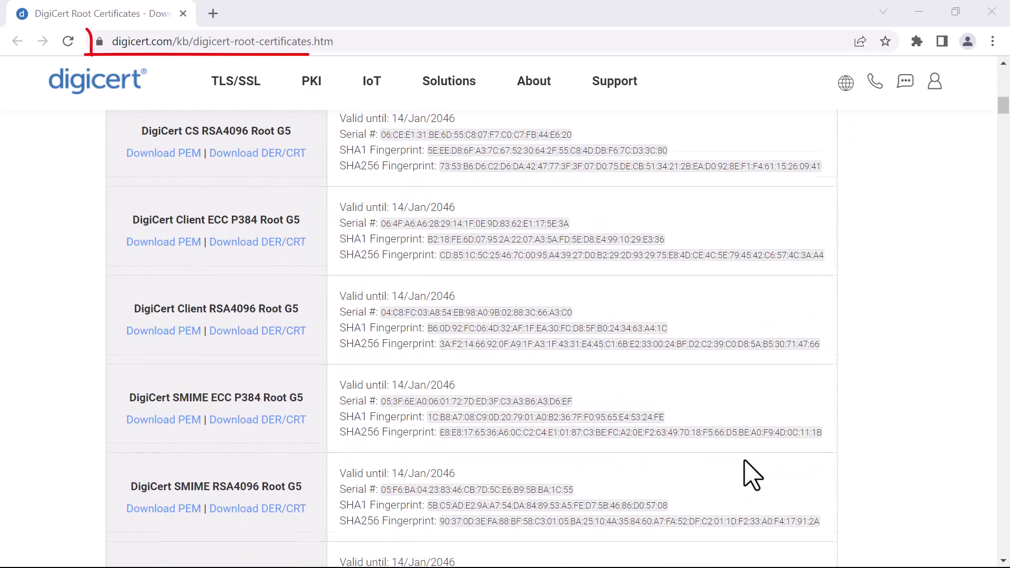
pyautogui.scroll(-10, 735, 470)
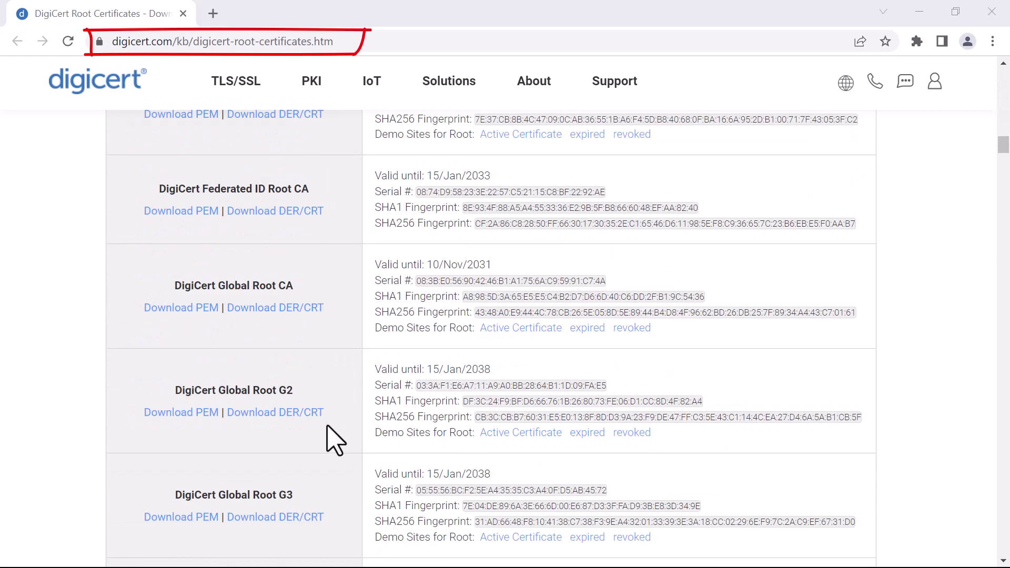
pyautogui.scroll(-1, 327, 426)
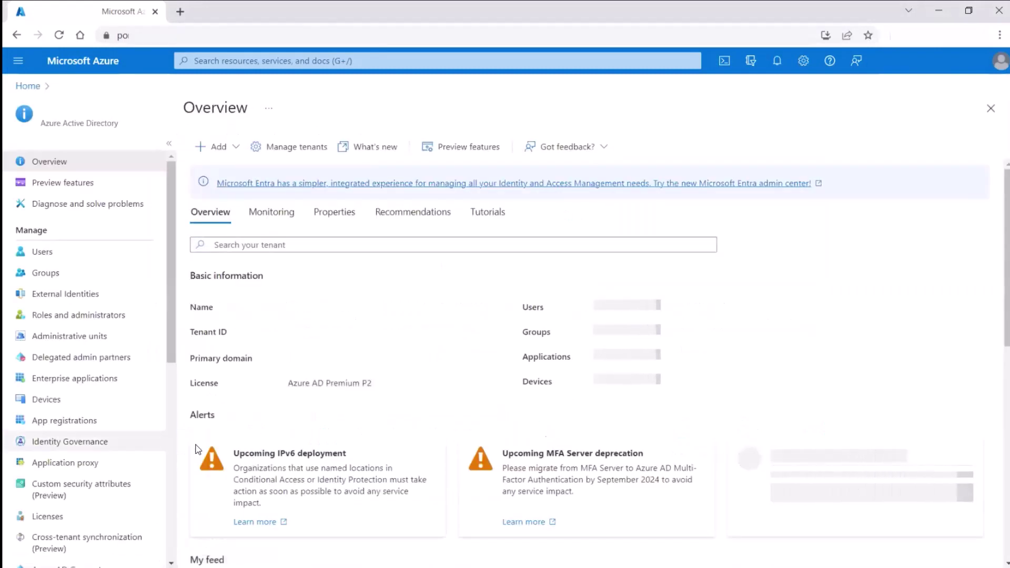
# - Go to App registrations in Azure Active Directory
pyautogui.click(106, 424)
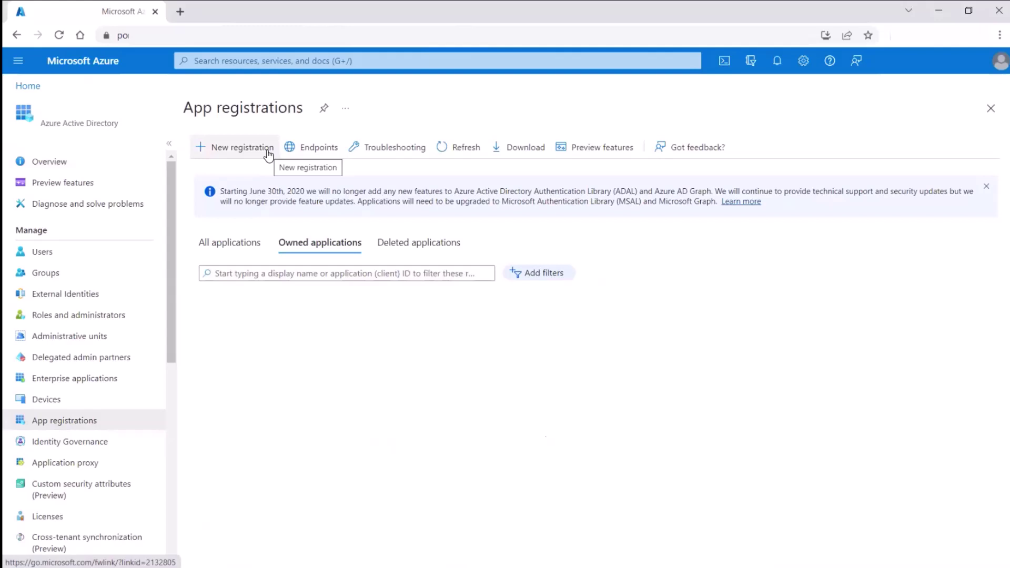
# - Register a new app named JDESharePoint for accounts in this organizational directory only
pyautogui.click(269, 155)
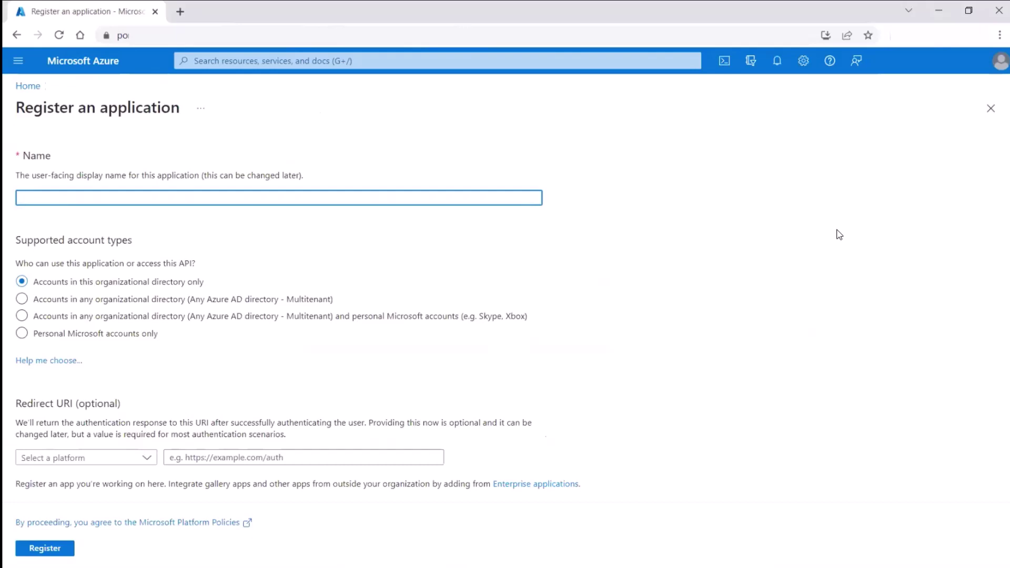
pyautogui.write('JDESharePoint')
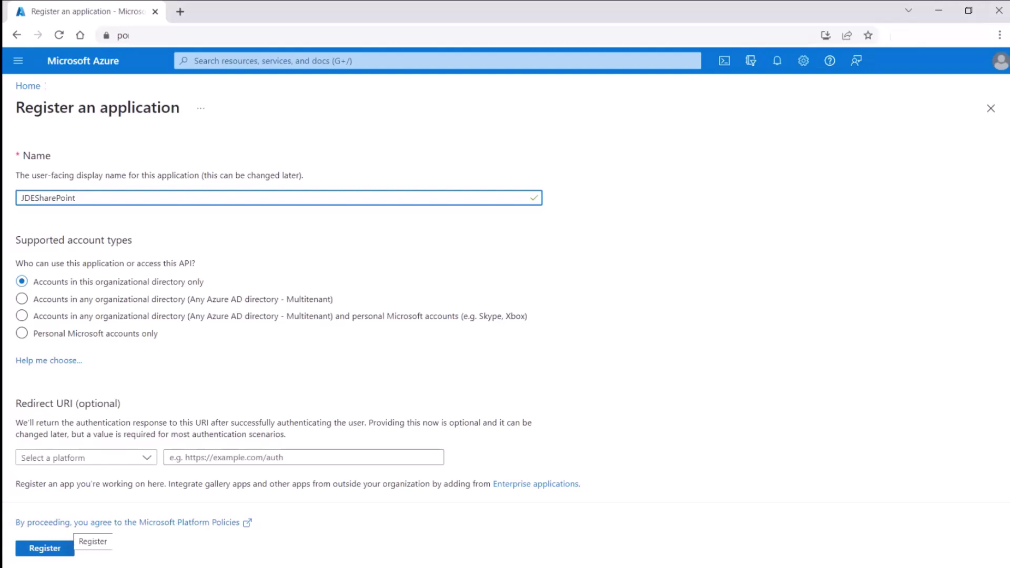
pyautogui.click(58, 548)
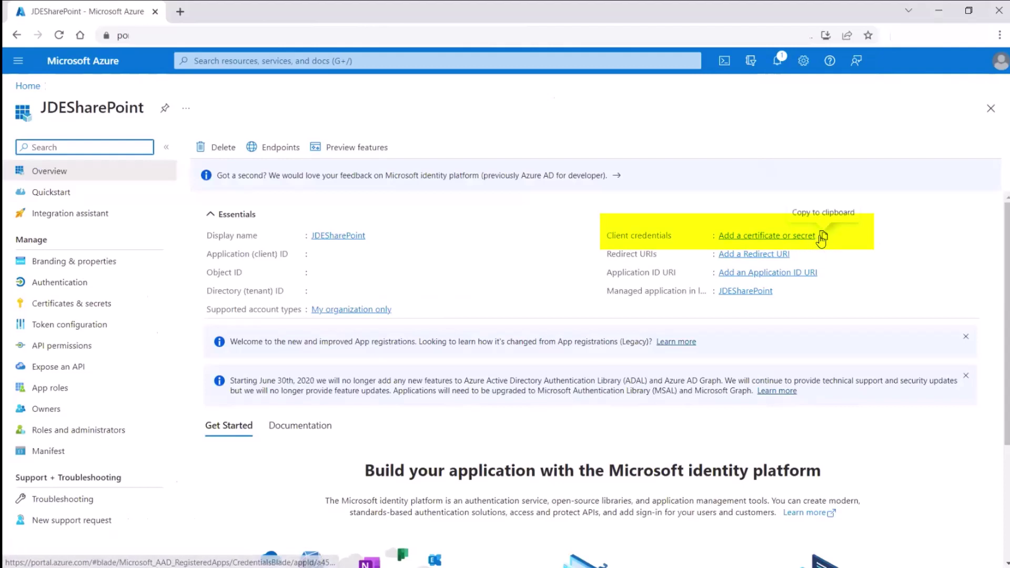
# - Add a client secret described as SecretforJDESharePoint, keeping the 180-day expiry
pyautogui.click(792, 241)
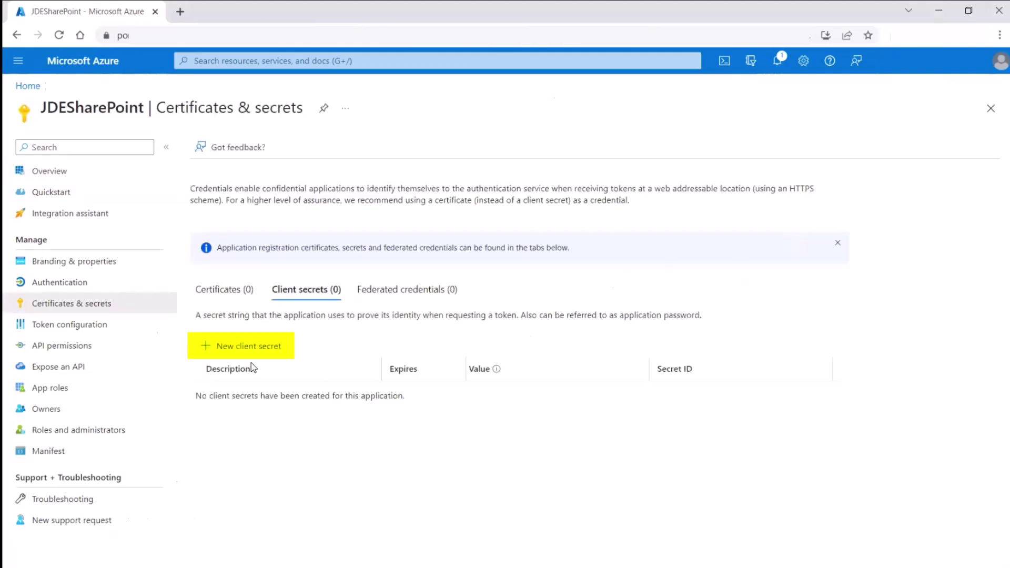
pyautogui.click(277, 354)
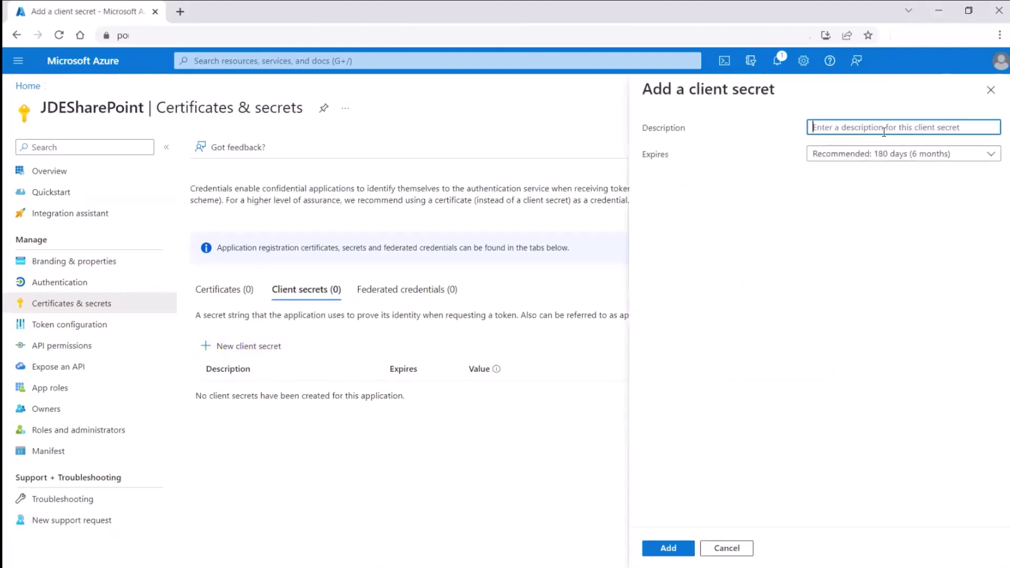
pyautogui.write('Se')
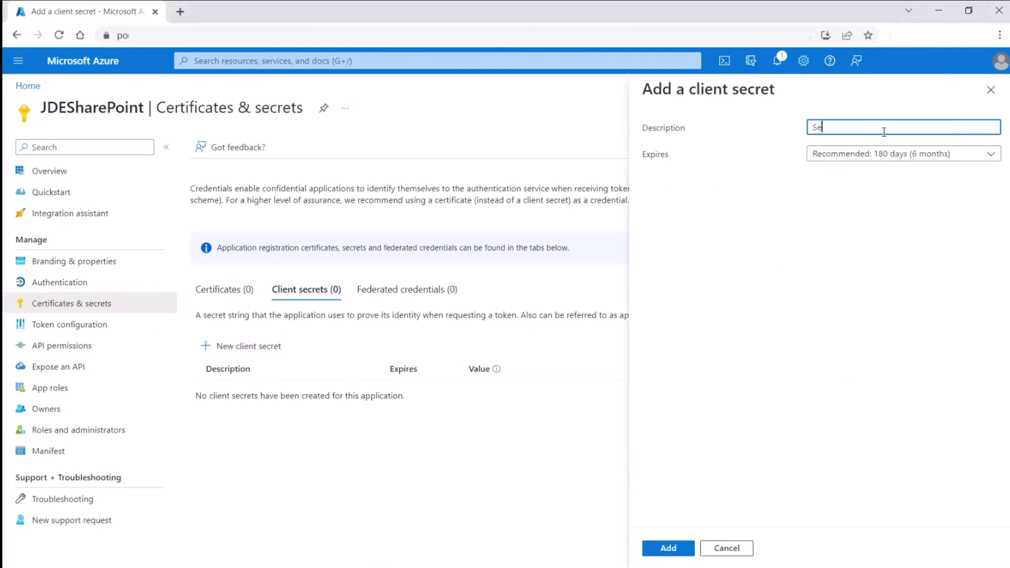
pyautogui.write('crettorJDESharePoint')
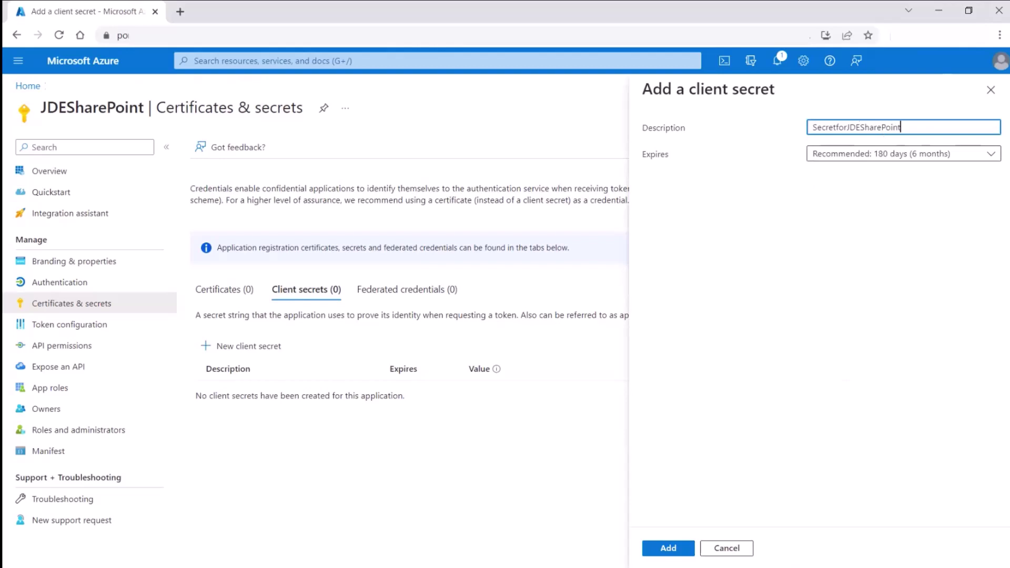
pyautogui.click(903, 153)
pyautogui.press('Return')
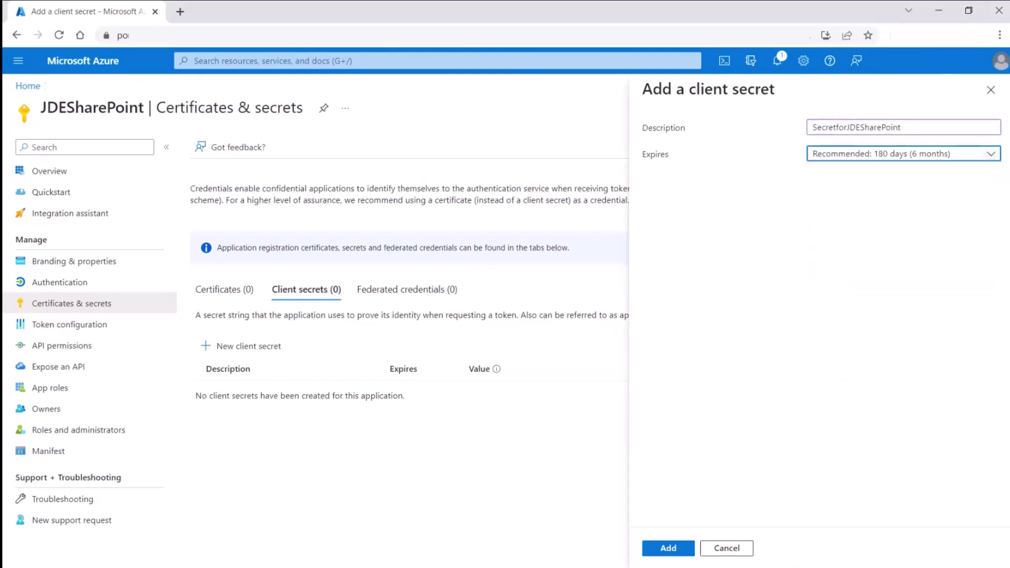
pyautogui.press('Tab')
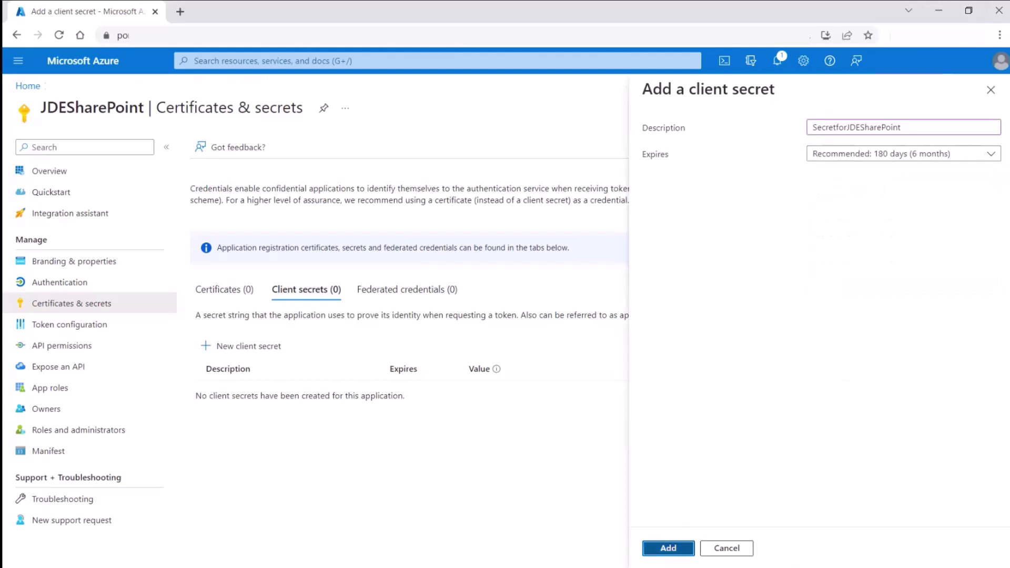
pyautogui.click(669, 548)
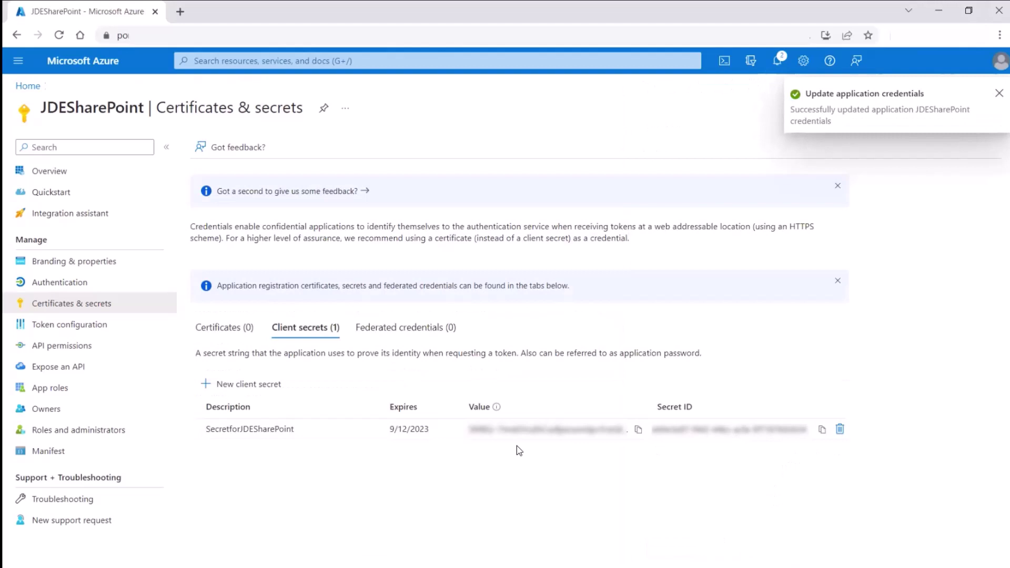
# - Paste the copied client secret value into Notepad, then go to the app's API permissions
pyautogui.click(638, 430)
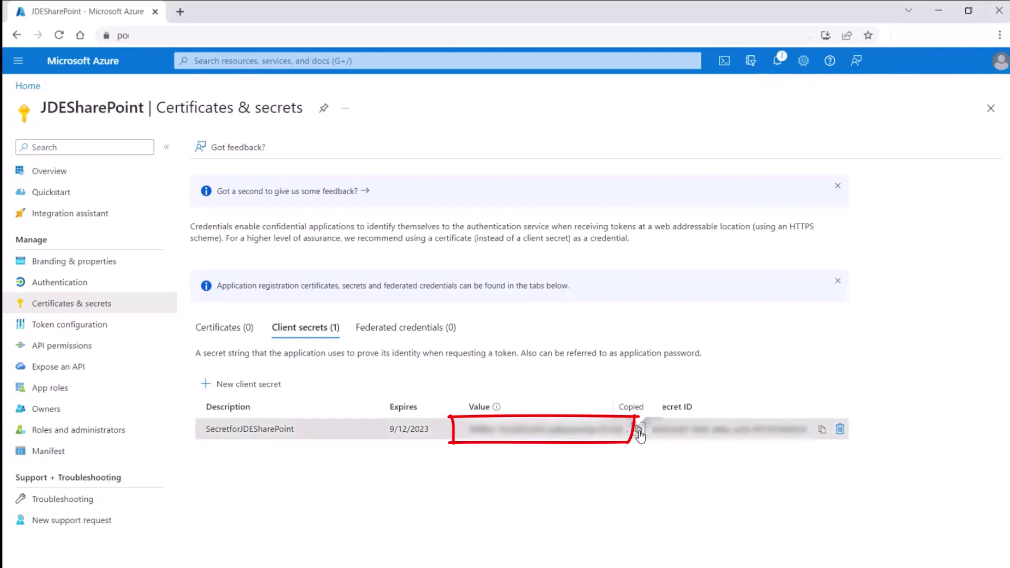
pyautogui.hotkey('alt', 'Tab')
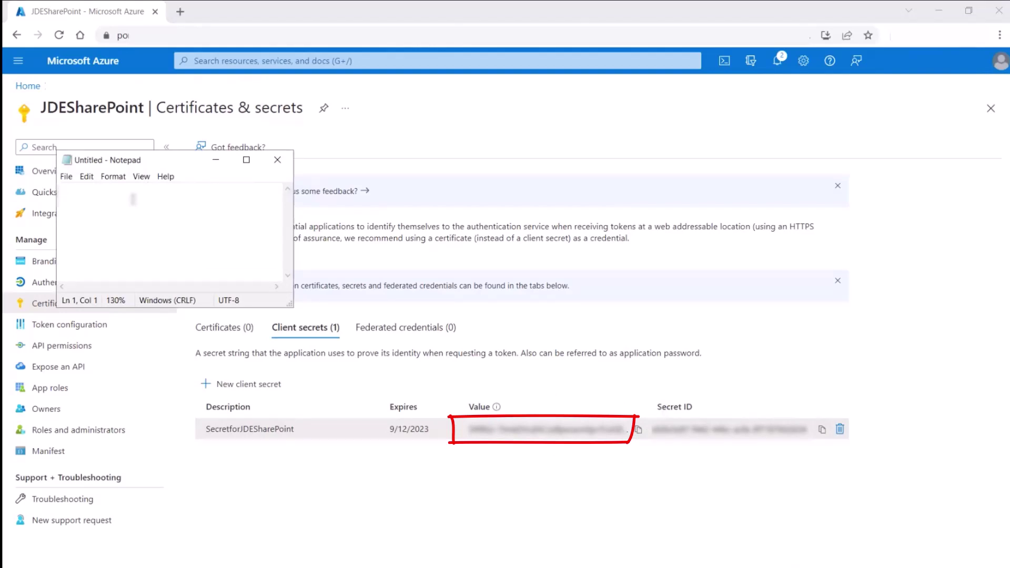
pyautogui.hotkey('ctrl', 'v')
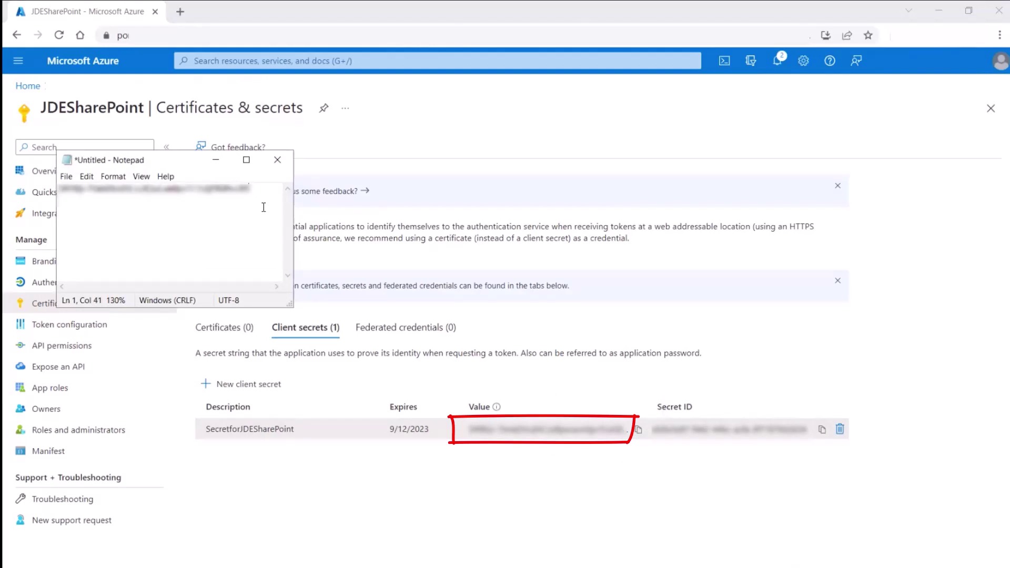
pyautogui.click(215, 162)
pyautogui.click(113, 345)
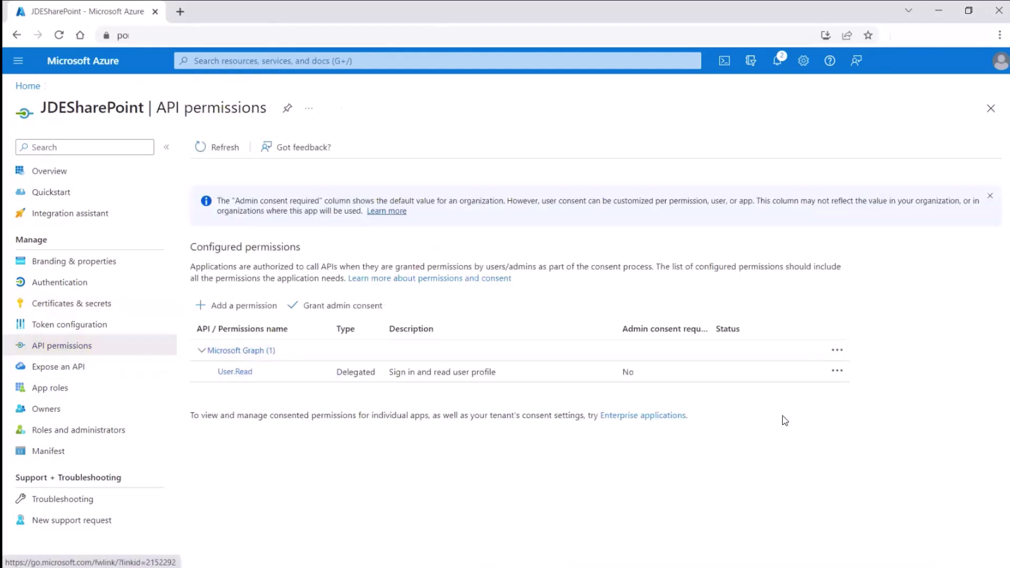
# - Request Microsoft Graph application-type permissions for the app
pyautogui.click(228, 306)
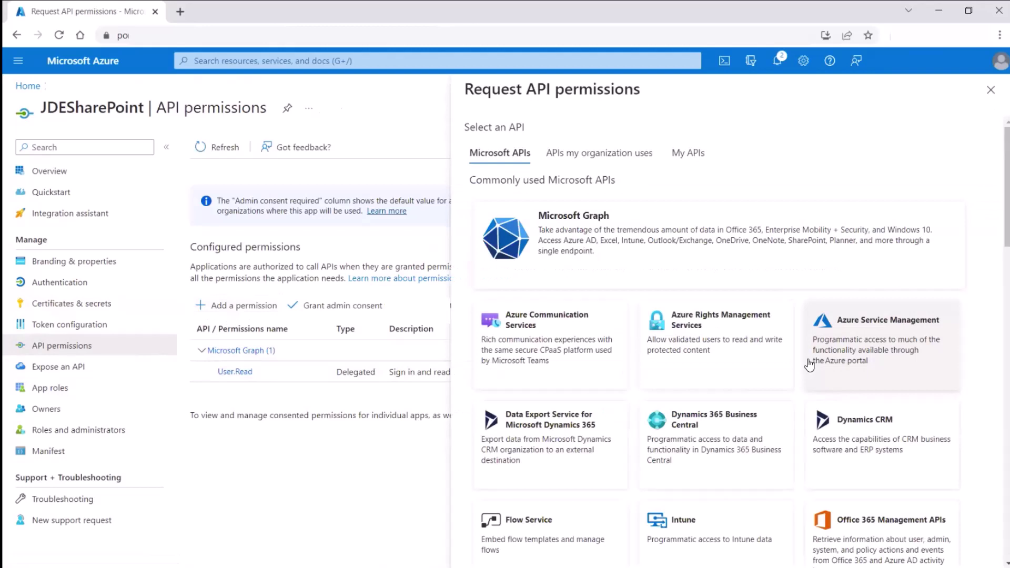
pyautogui.click(612, 218)
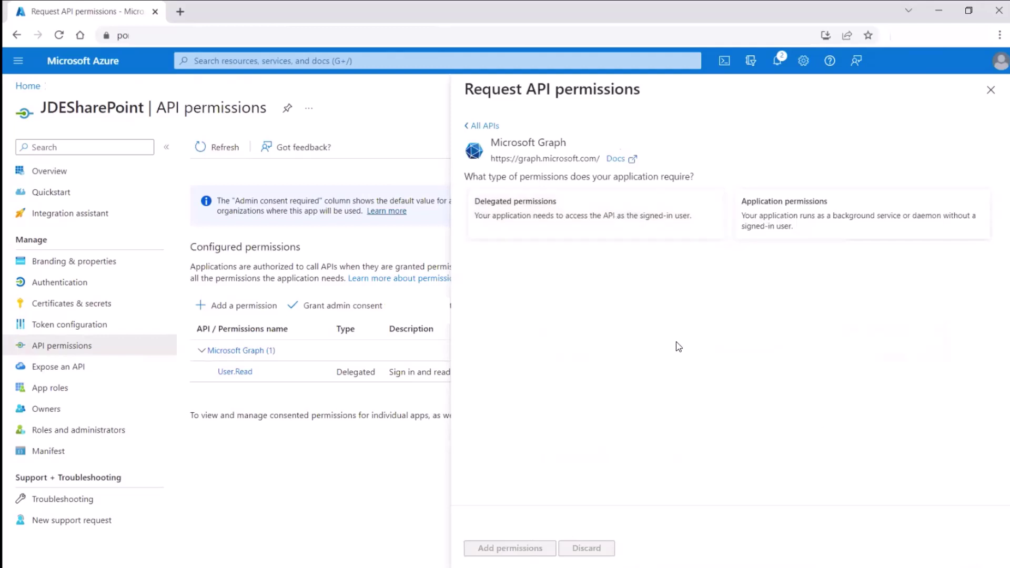
pyautogui.click(847, 230)
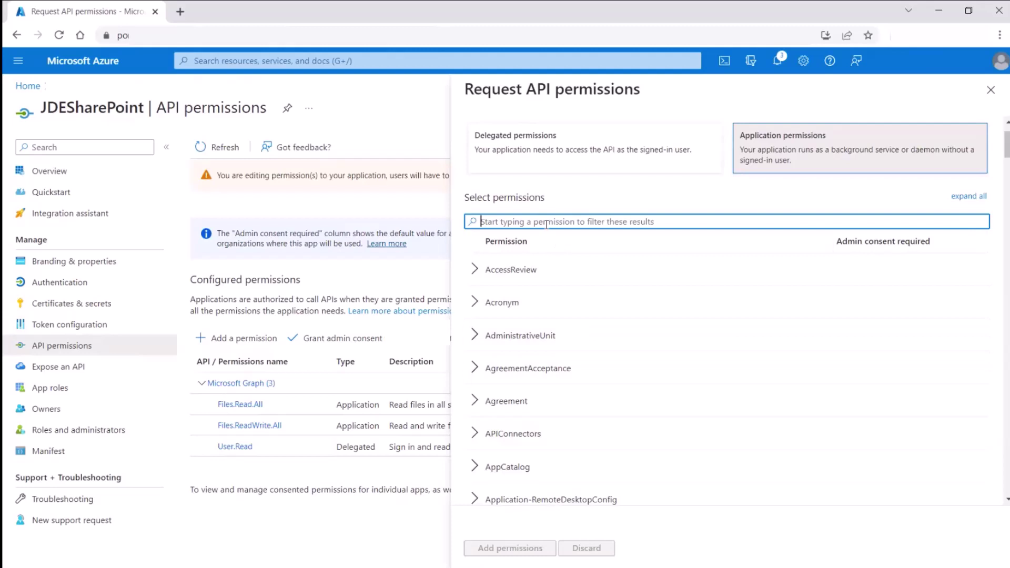
pyautogui.scroll(-1, 645, 393)
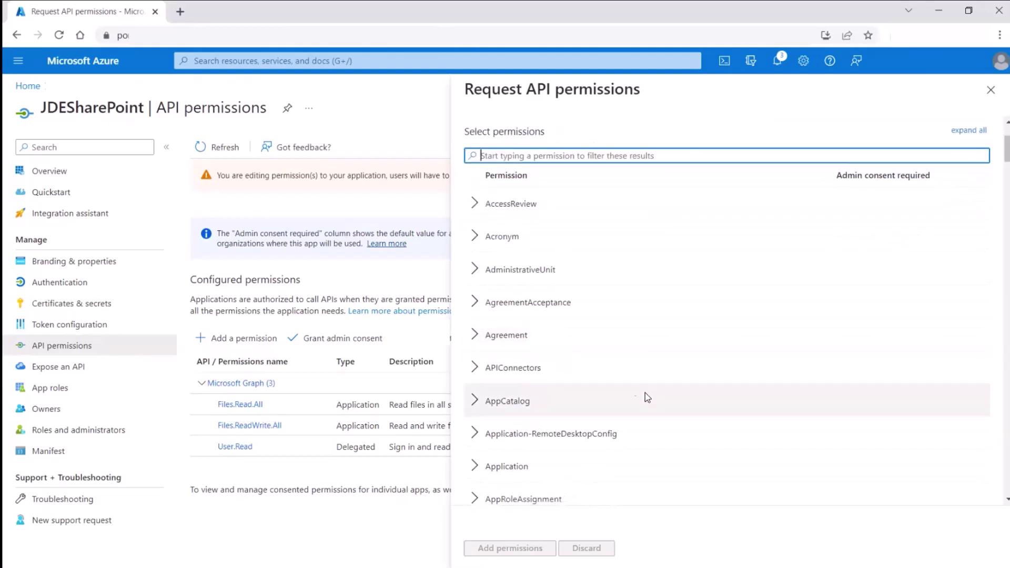
pyautogui.click(522, 466)
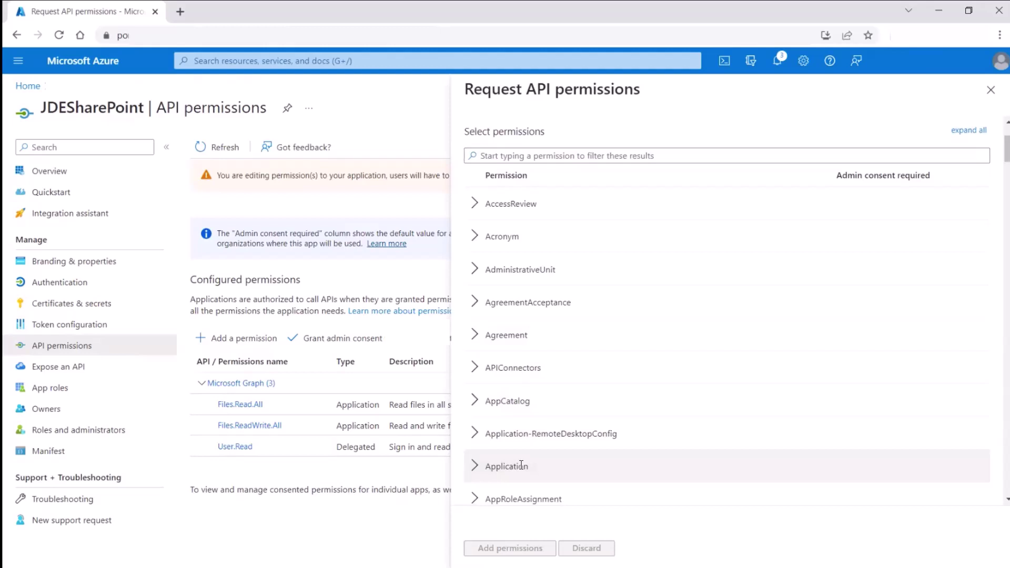
# - Tick Application.Read.All, Application.ReadWrite.All and Application.ReadWrite.OwnedBy
pyautogui.click(475, 467)
pyautogui.scroll(-3, 528, 484)
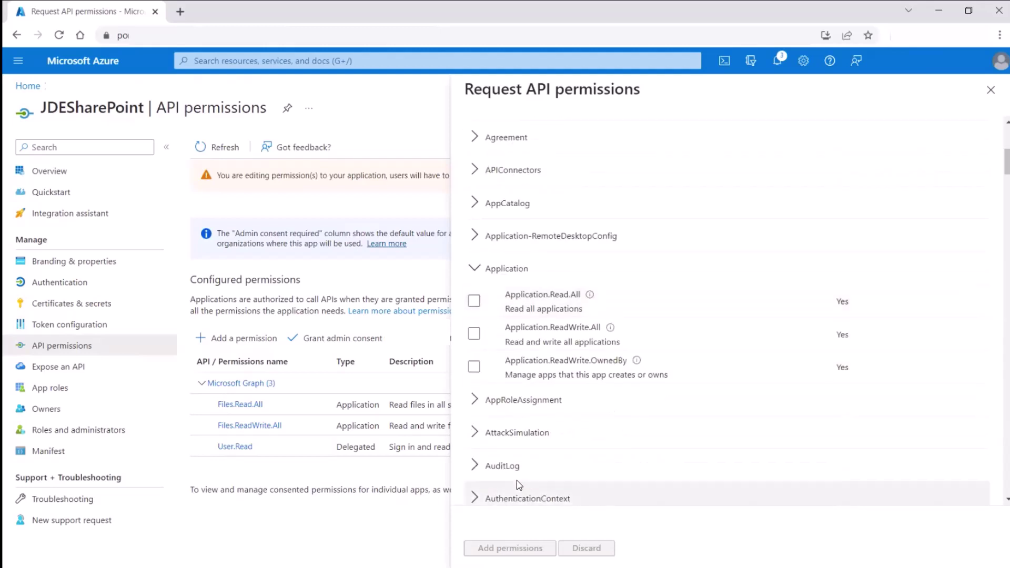
pyautogui.click(475, 302)
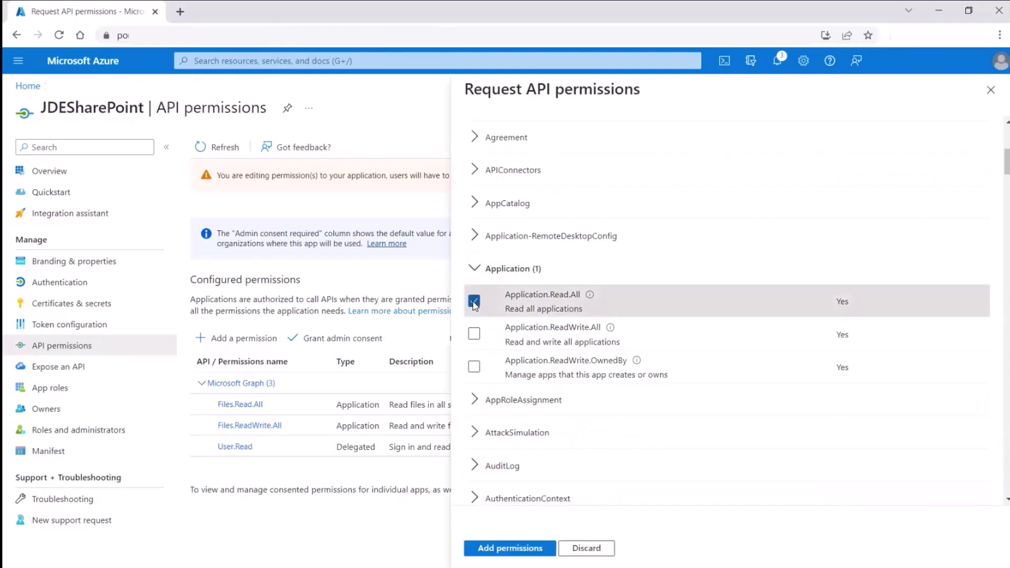
pyautogui.click(474, 333)
pyautogui.click(474, 367)
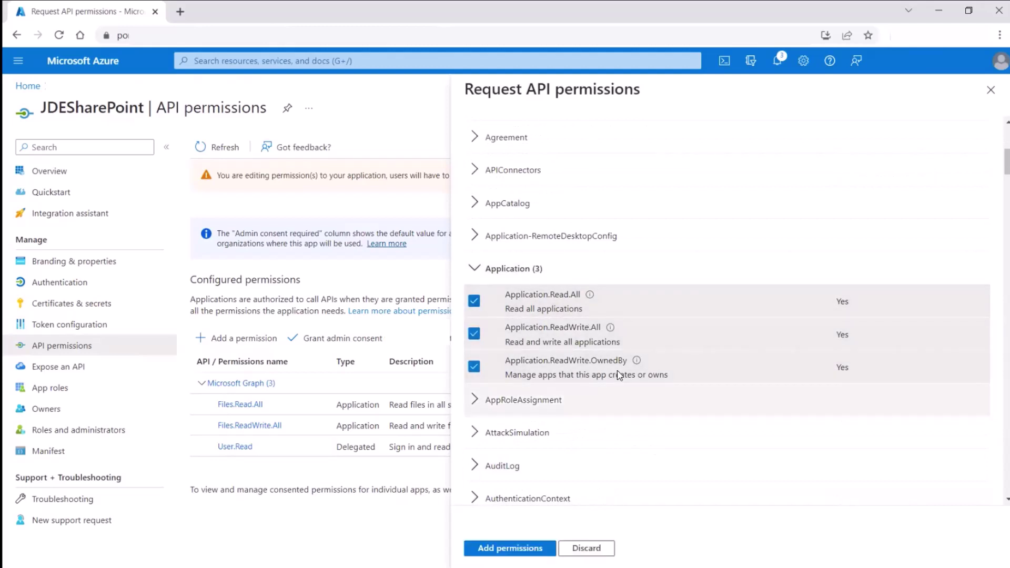
# - Tick Directory.Read.All, Directory.ReadWrite.All and Directory.Write.Restricted
pyautogui.scroll(-6, 630, 431)
pyautogui.scroll(-3, 627, 427)
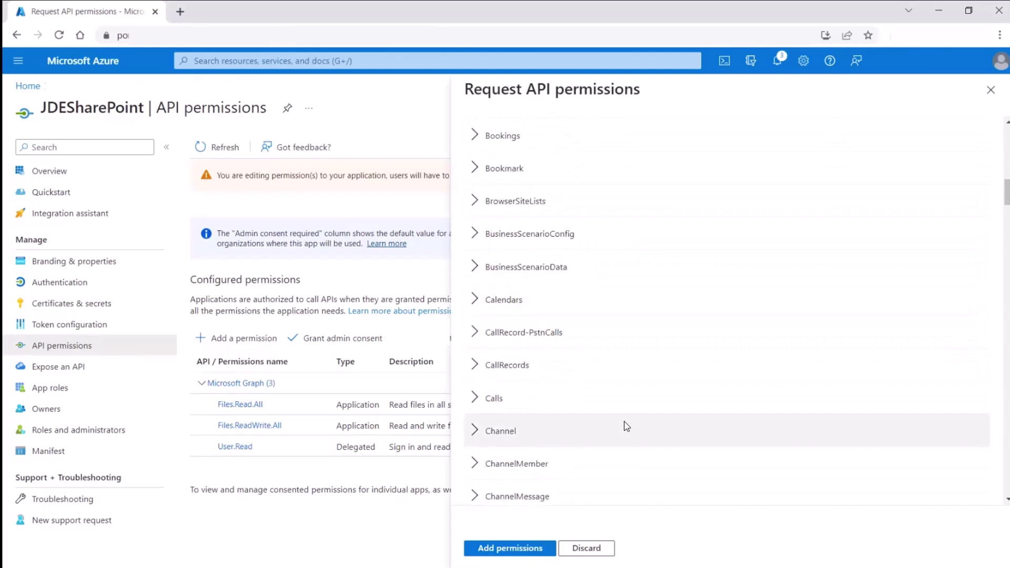
pyautogui.scroll(-3, 625, 424)
pyautogui.scroll(-10, 617, 425)
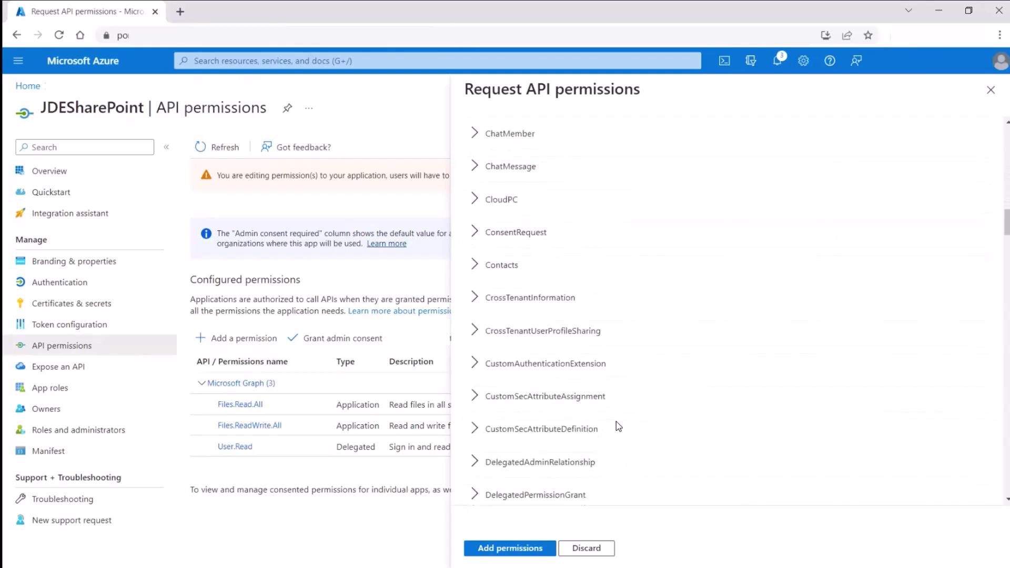
pyautogui.scroll(-4, 618, 426)
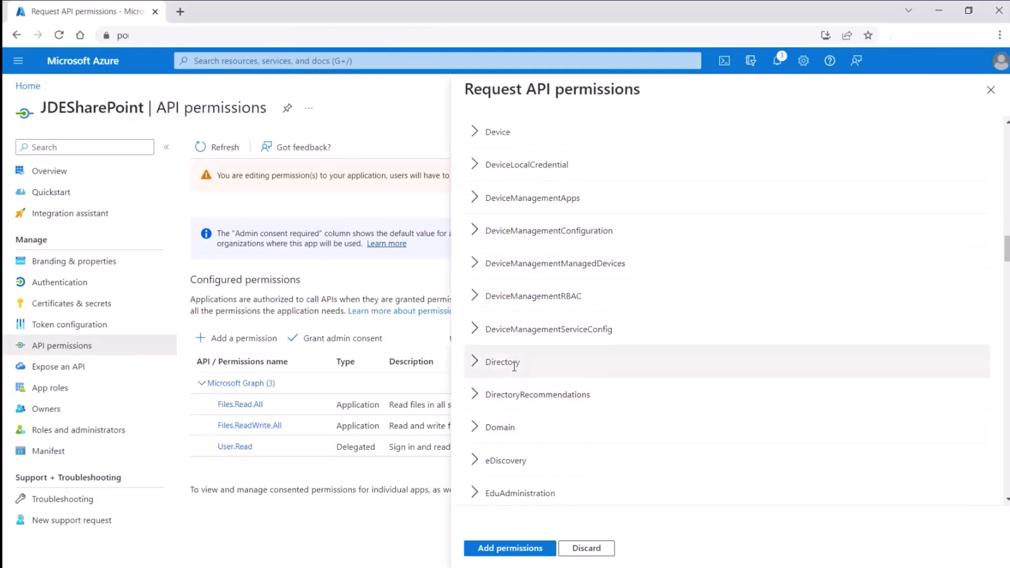
pyautogui.click(475, 365)
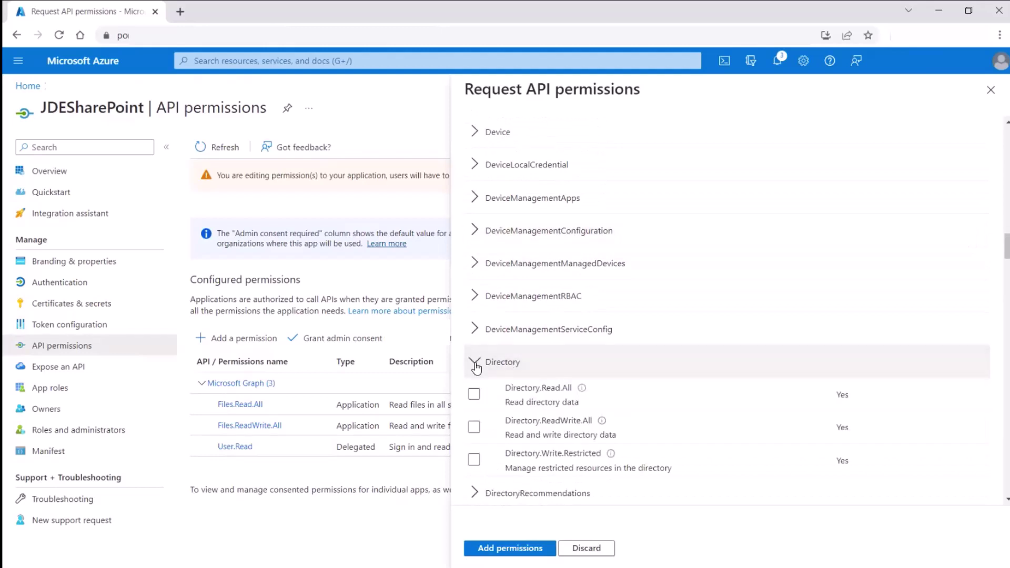
pyautogui.click(474, 393)
pyautogui.click(474, 426)
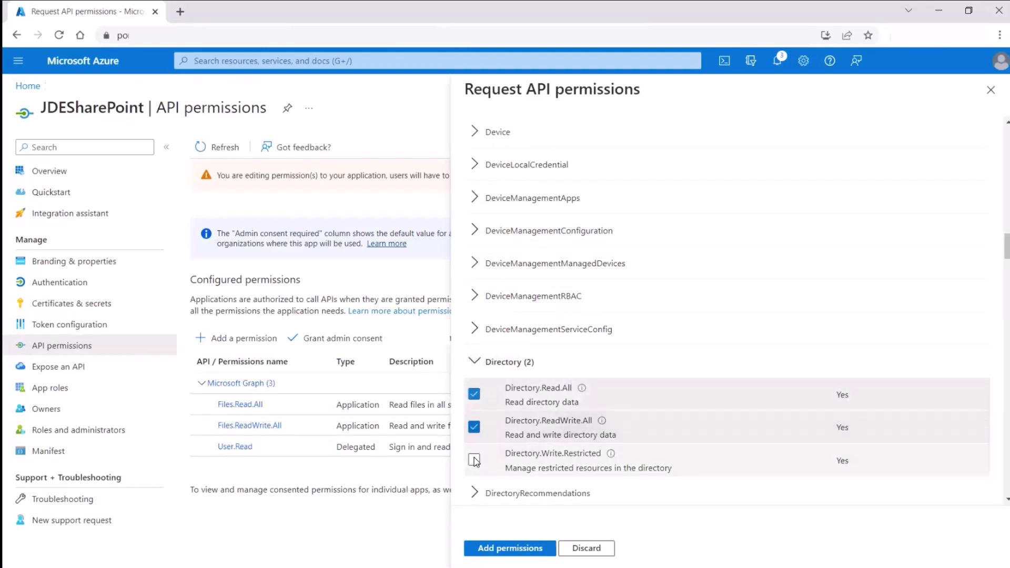
pyautogui.click(474, 460)
# - Tick Files.Read.All and Files.ReadWrite.All
pyautogui.scroll(-10, 572, 389)
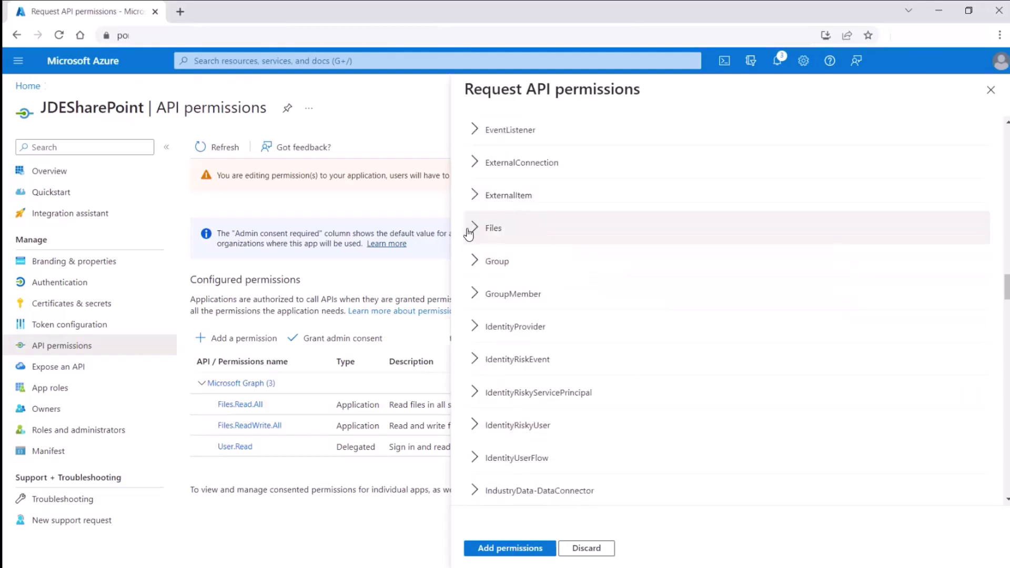
pyautogui.click(476, 230)
pyautogui.click(474, 260)
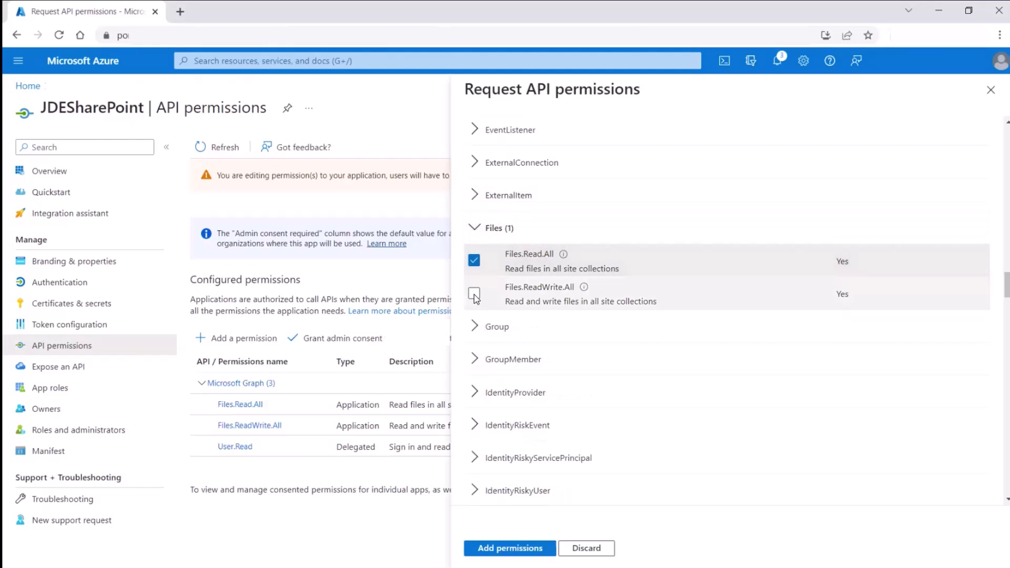
pyautogui.click(475, 294)
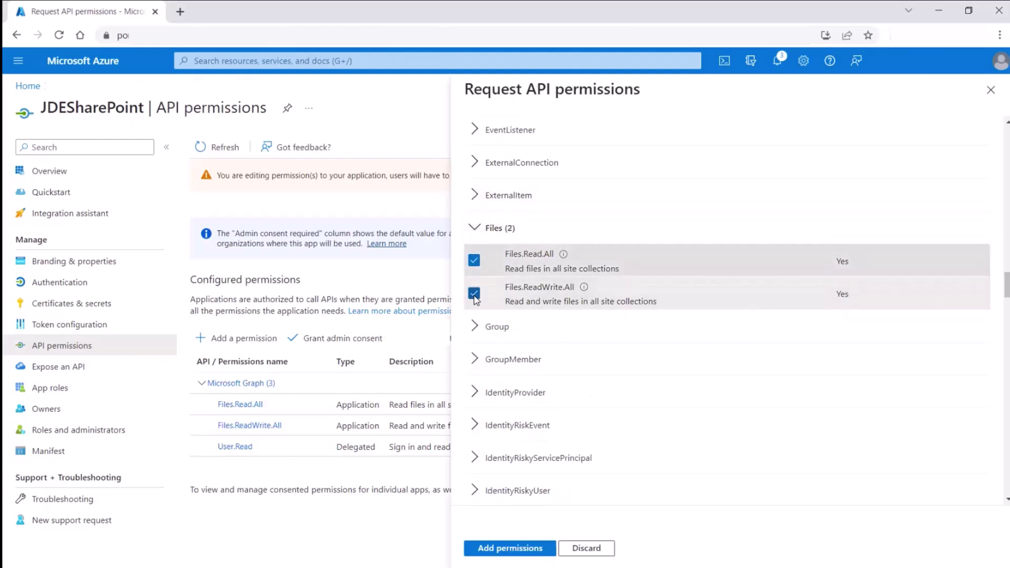
pyautogui.click(475, 228)
# - Tick all five Sites permissions, FullControl through Selected, and add the permissions
pyautogui.scroll(-15, 551, 320)
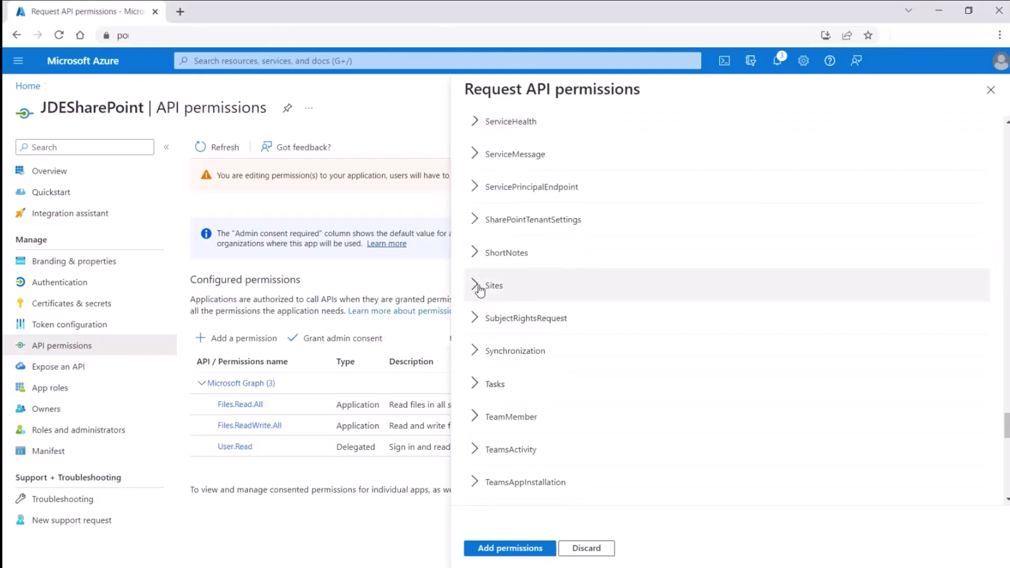
pyautogui.click(473, 289)
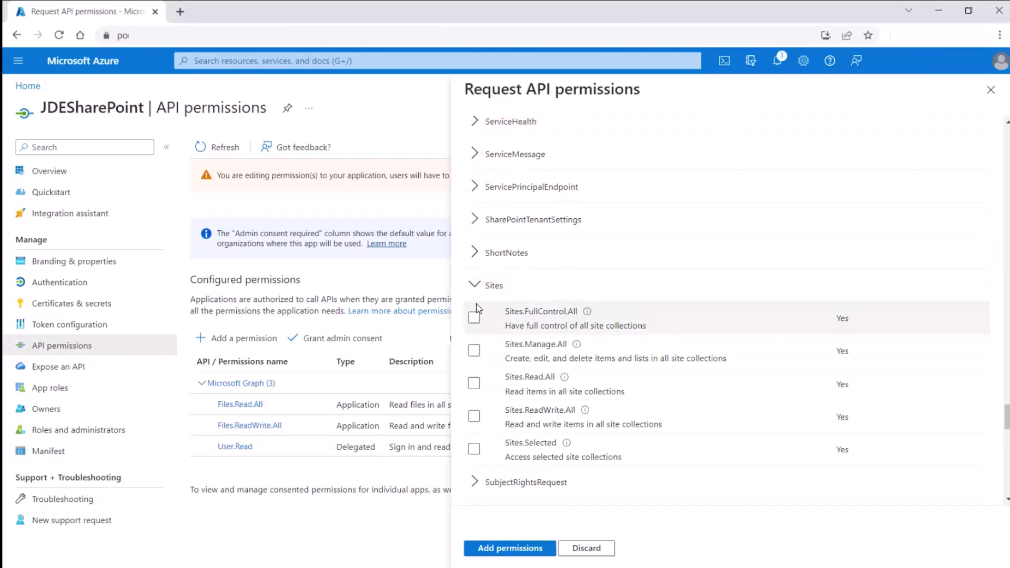
pyautogui.click(474, 318)
pyautogui.click(474, 350)
pyautogui.click(474, 383)
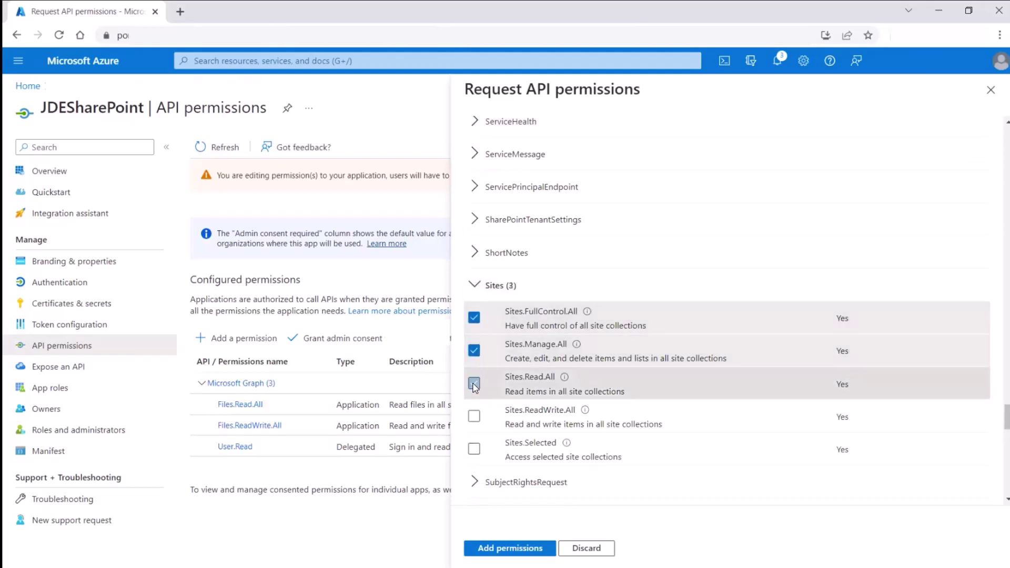
pyautogui.click(474, 415)
pyautogui.click(475, 449)
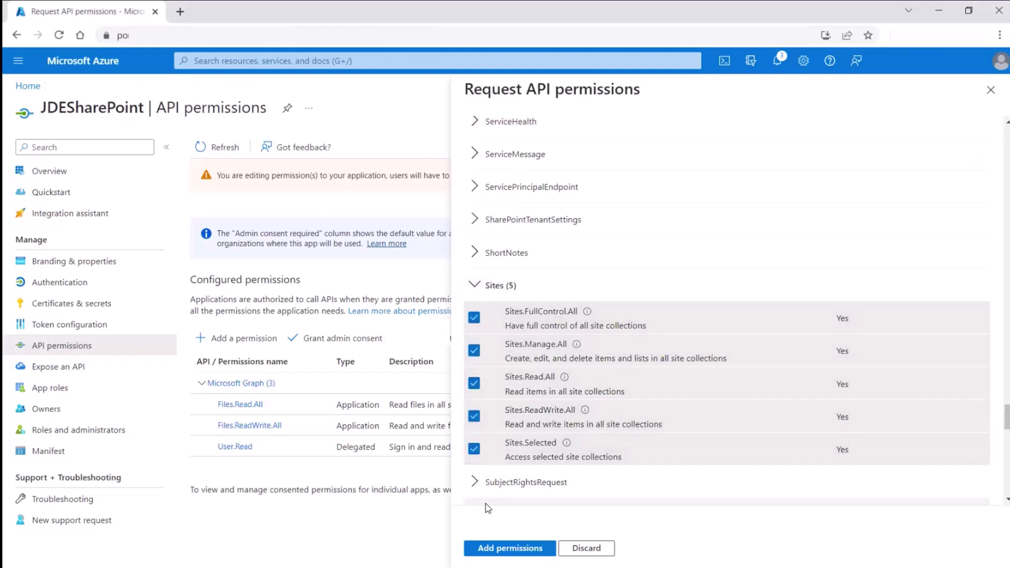
pyautogui.click(510, 548)
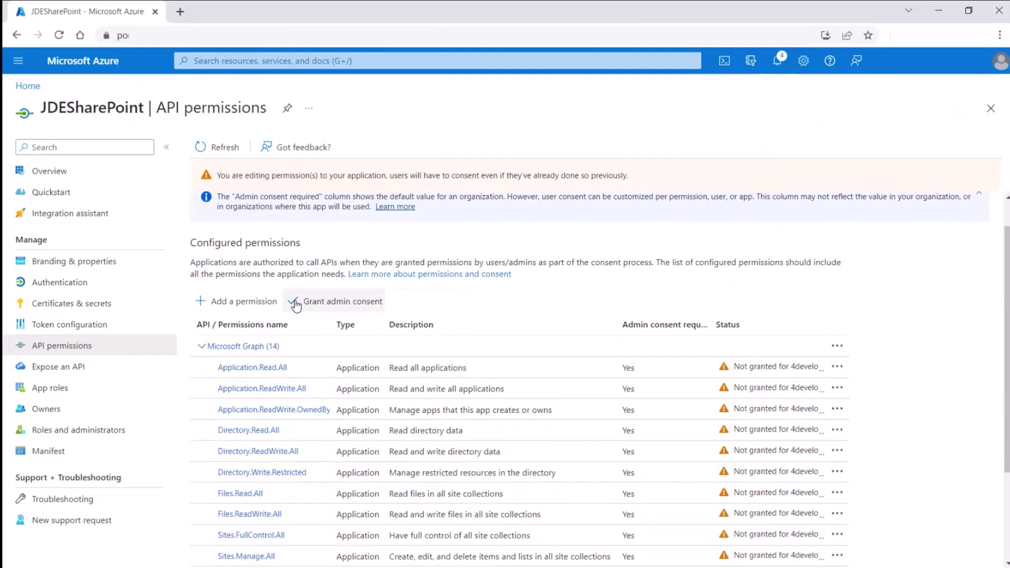
# - Grant admin consent for JDESharePoint's Microsoft Graph permissions, confirming with Yes
pyautogui.click(296, 305)
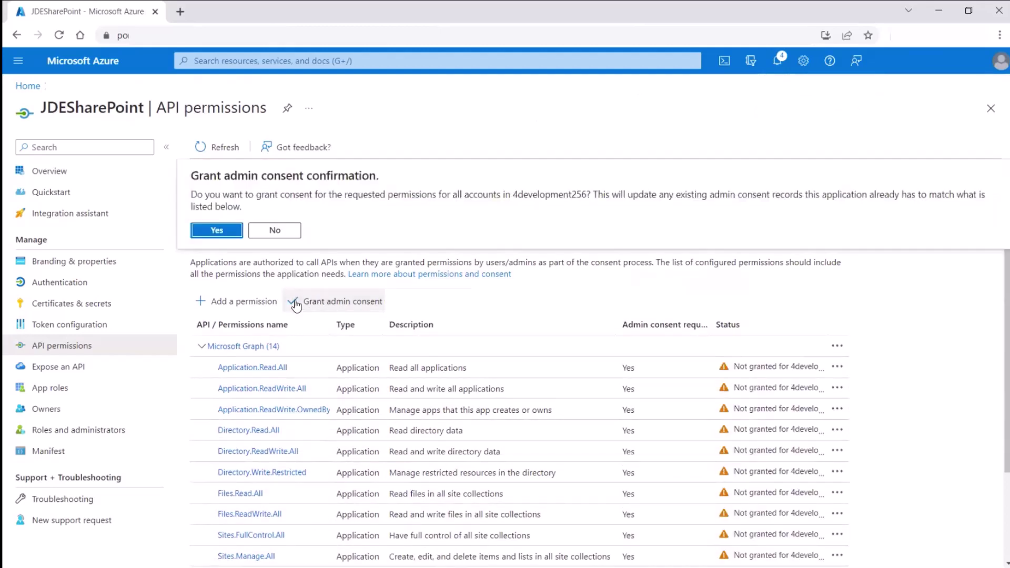
pyautogui.click(233, 235)
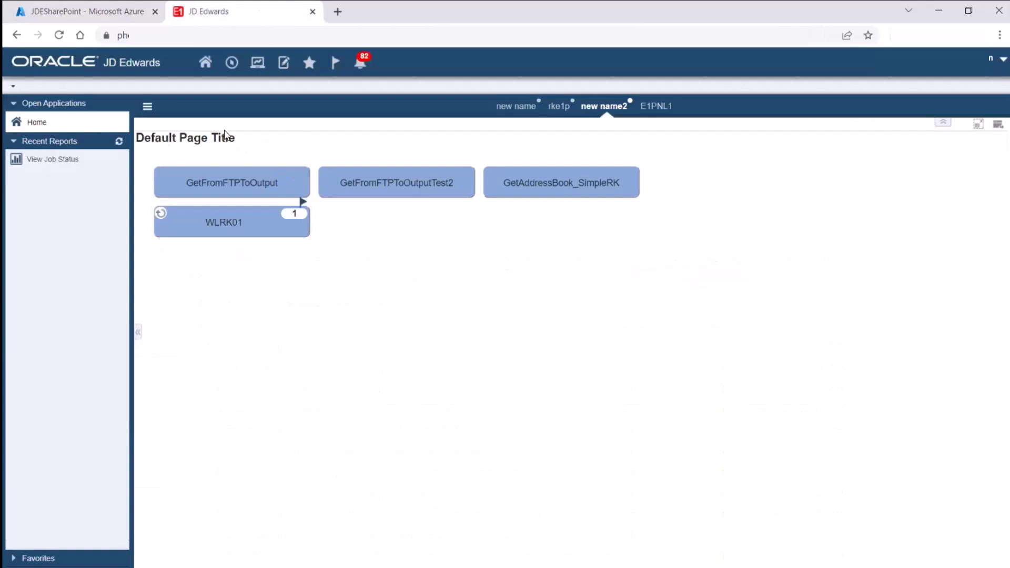
# - Open the P954000 soft coding records application via Fast Path
pyautogui.click(233, 65)
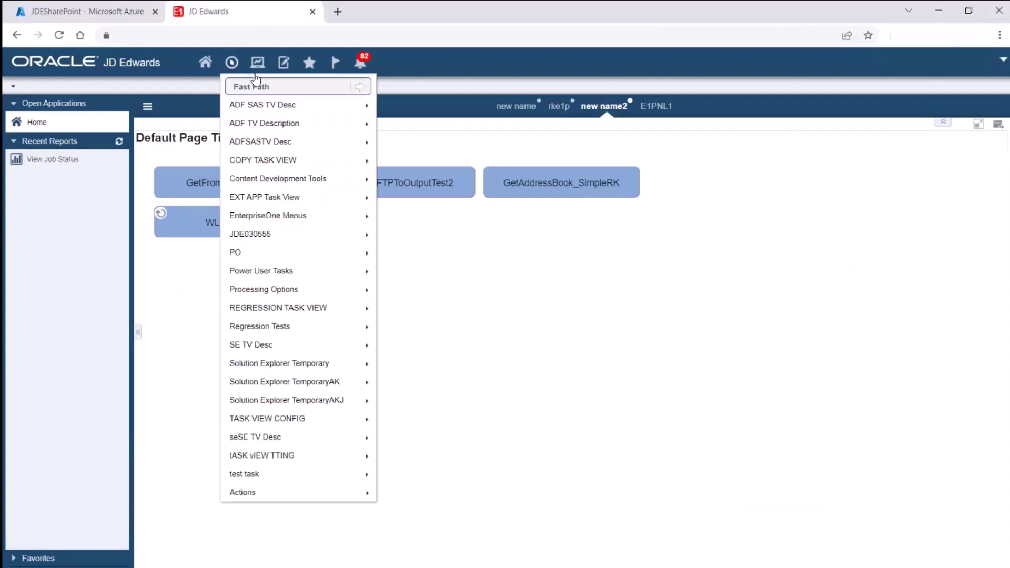
pyautogui.write('p954000')
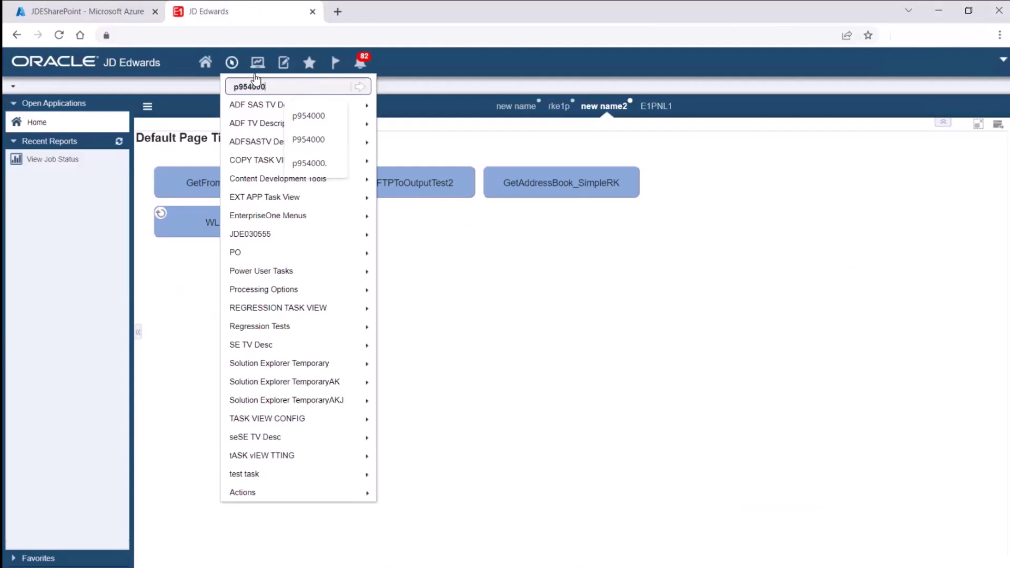
pyautogui.press('Return')
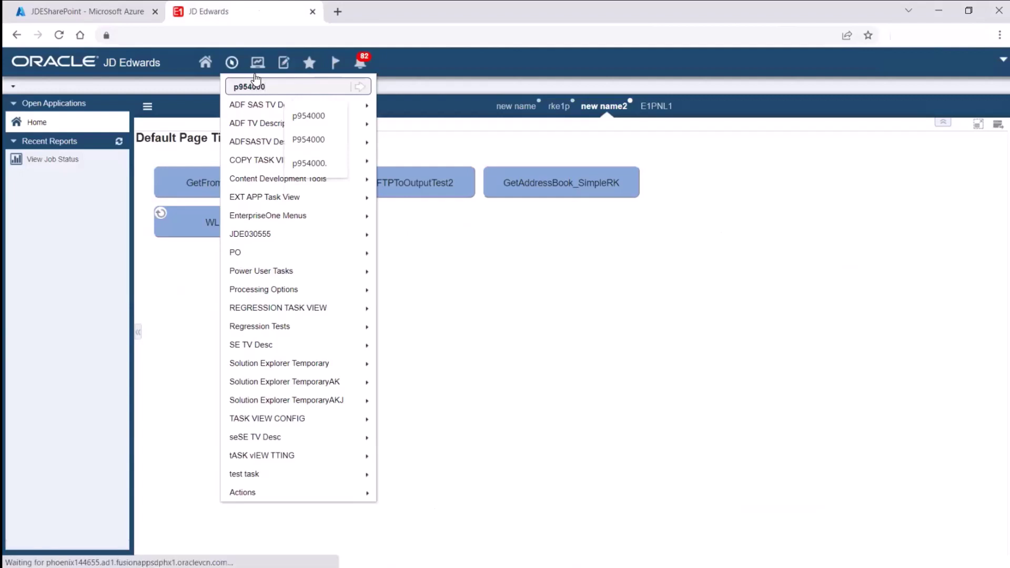
# - Add a record for *PUBLIC, JDV920 and template SHAREPOINT, populating its soft coding value
pyautogui.click(181, 121)
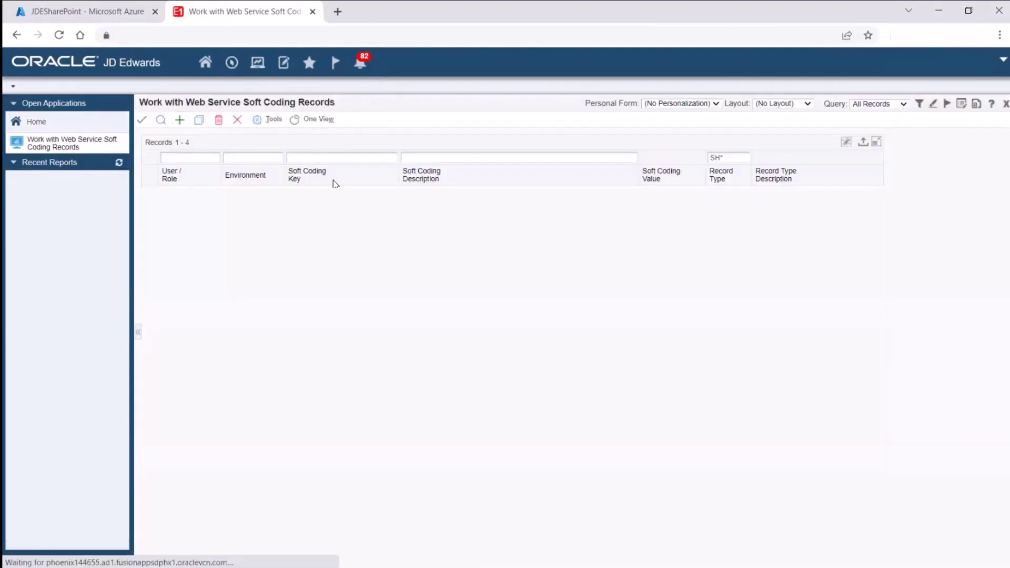
pyautogui.write('*PU')
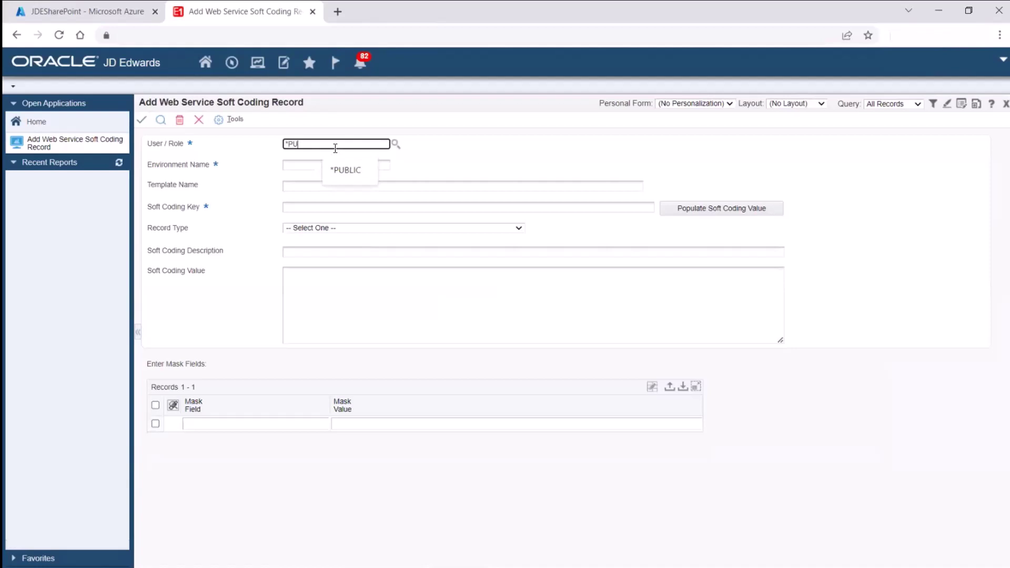
pyautogui.write('BLIC')
pyautogui.press('Tab')
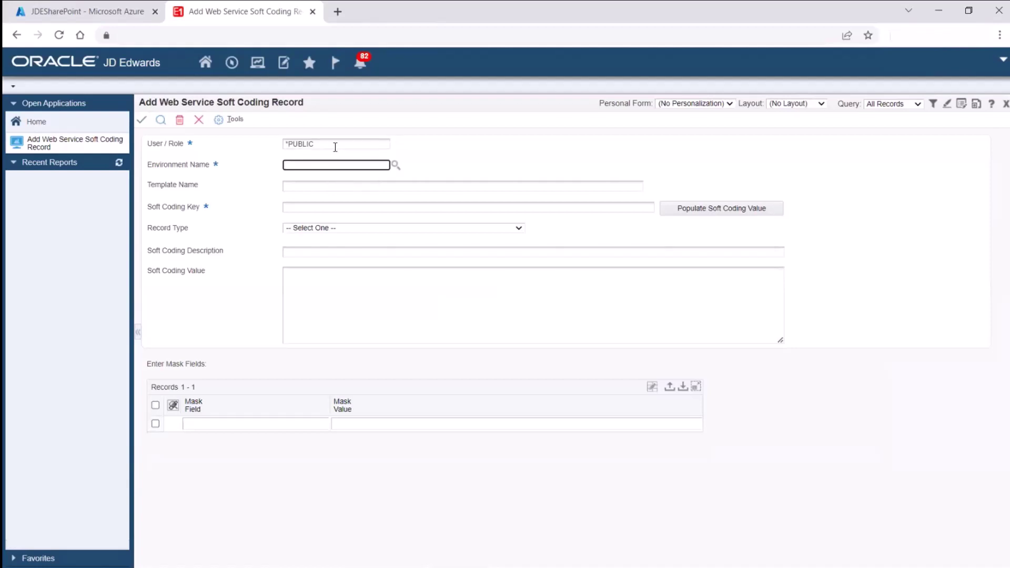
pyautogui.write('JDV920')
pyautogui.press('Tab')
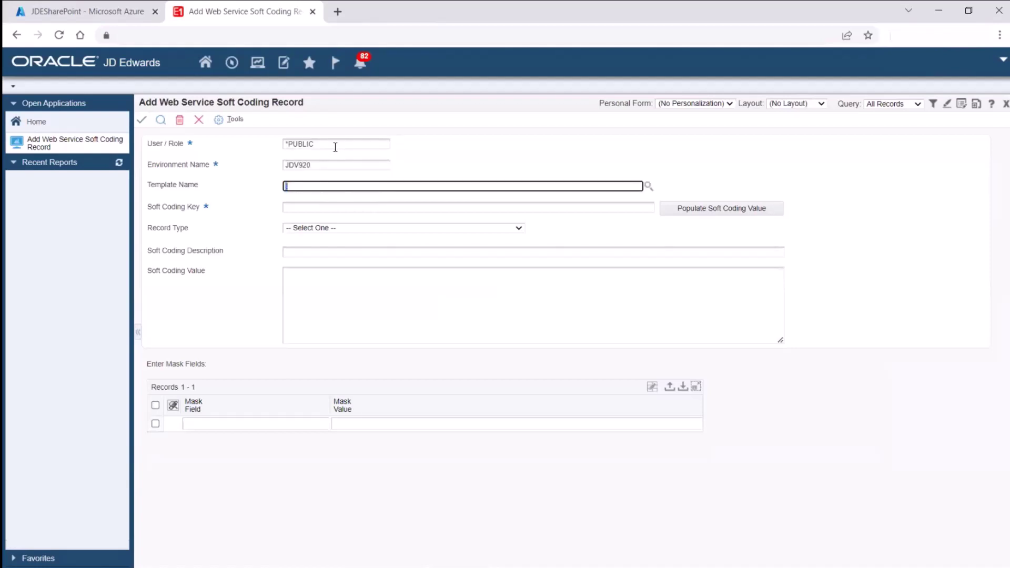
pyautogui.write('SHAREPOINT')
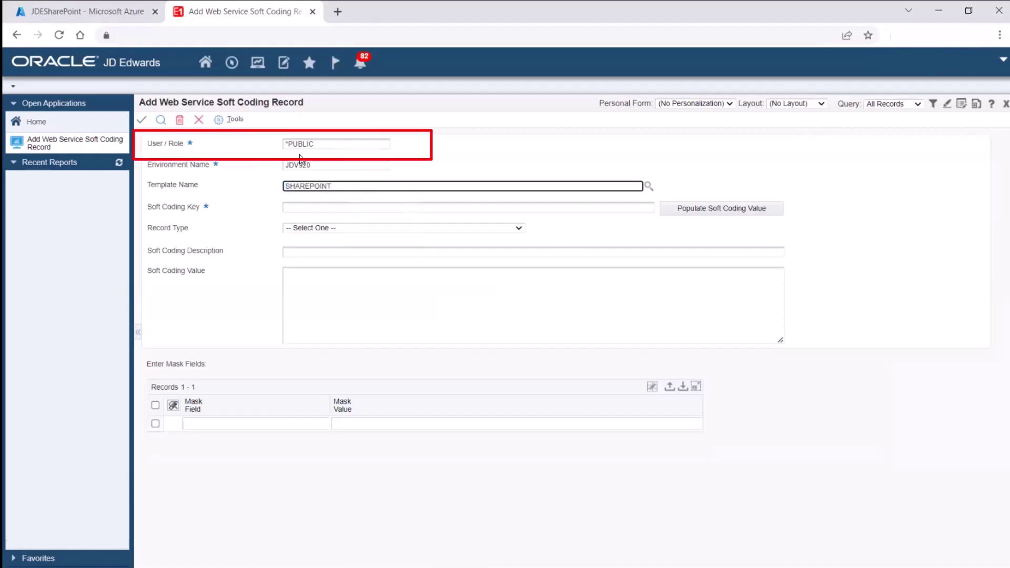
pyautogui.click(302, 207)
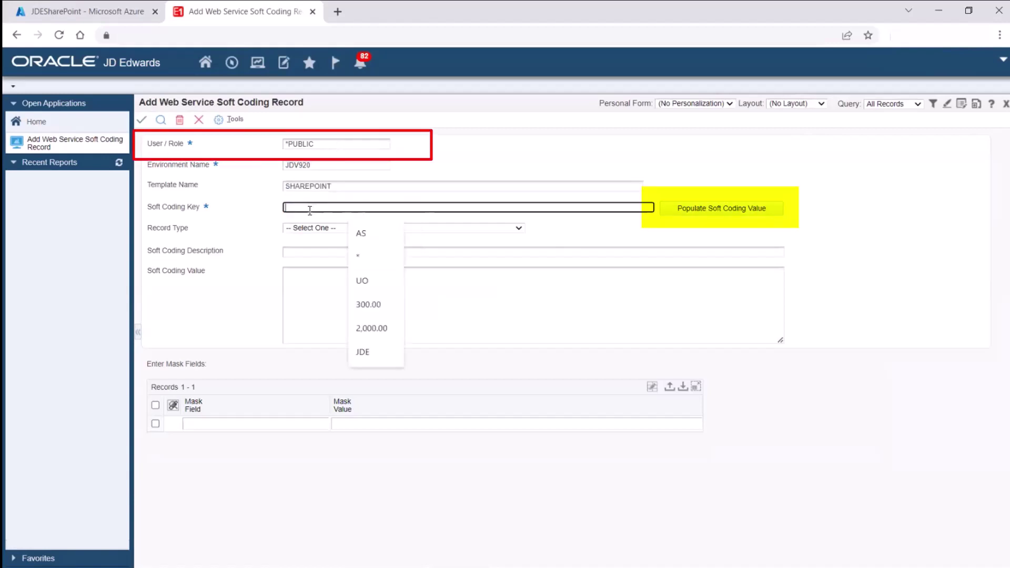
pyautogui.click(678, 210)
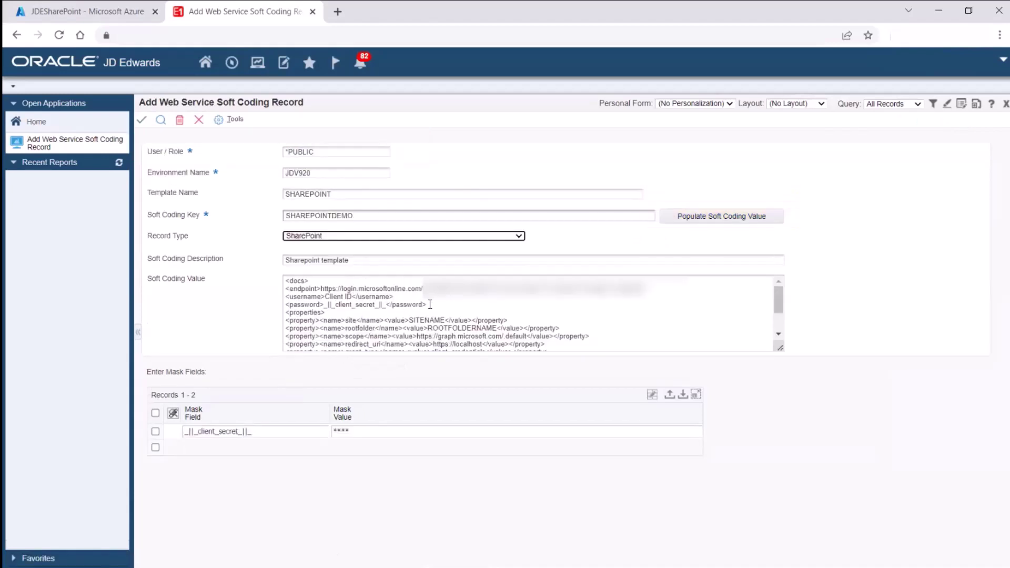
# - Copy the Directory (tenant) ID from Azure and check the endpoint URL in the soft coding value
pyautogui.click(86, 9)
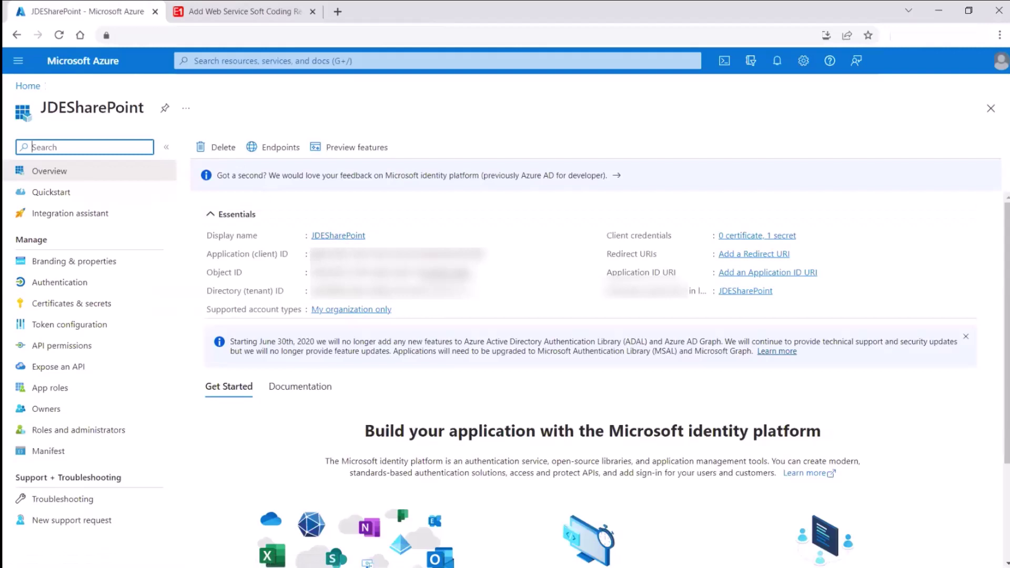
pyautogui.moveTo(311, 291); pyautogui.dragTo(472, 290)
pyautogui.hotkey('ctrl', 'Tab')
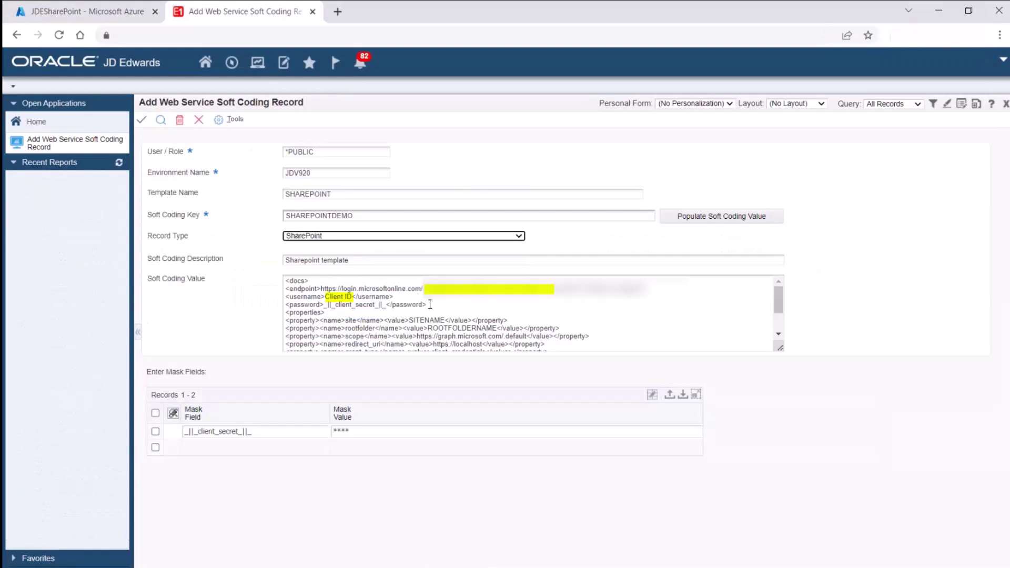
pyautogui.click(86, 8)
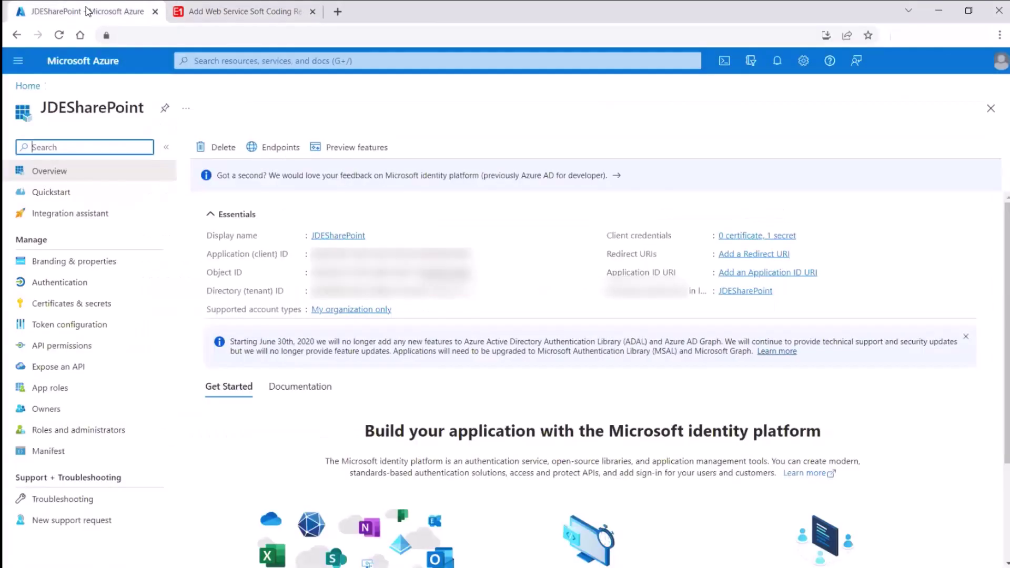
pyautogui.click(226, 10)
pyautogui.click(451, 298)
pyautogui.hotkey('ctrl', 'a')
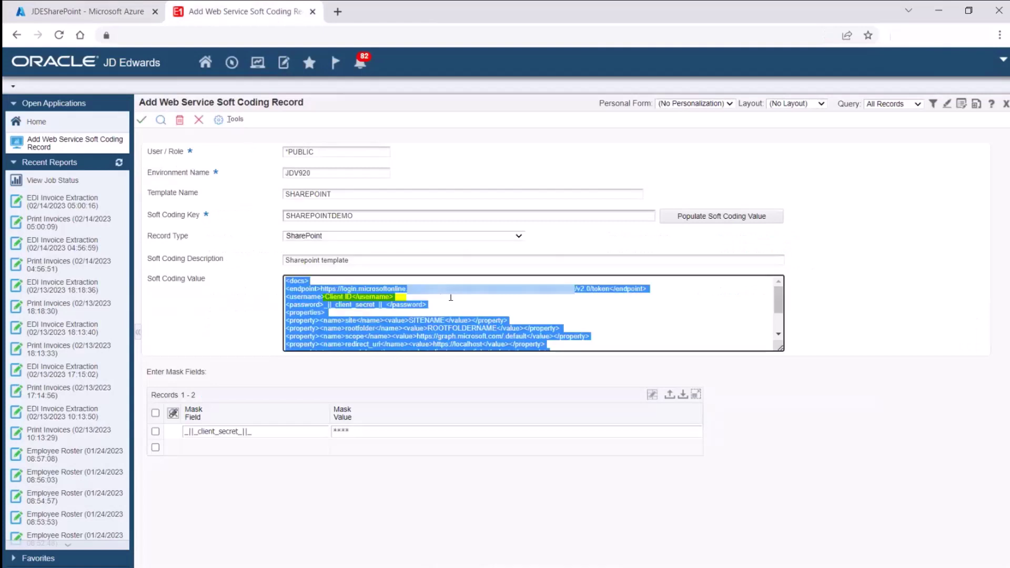
pyautogui.click(426, 284)
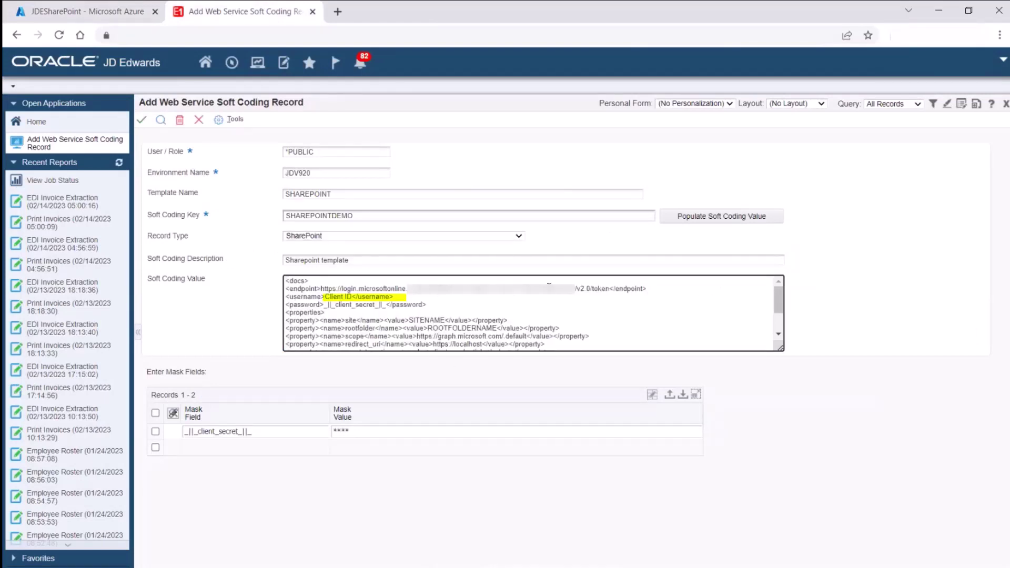
pyautogui.keyDown('shift'); pyautogui.click(552, 285); pyautogui.keyUp('shift')
pyautogui.click(507, 369)
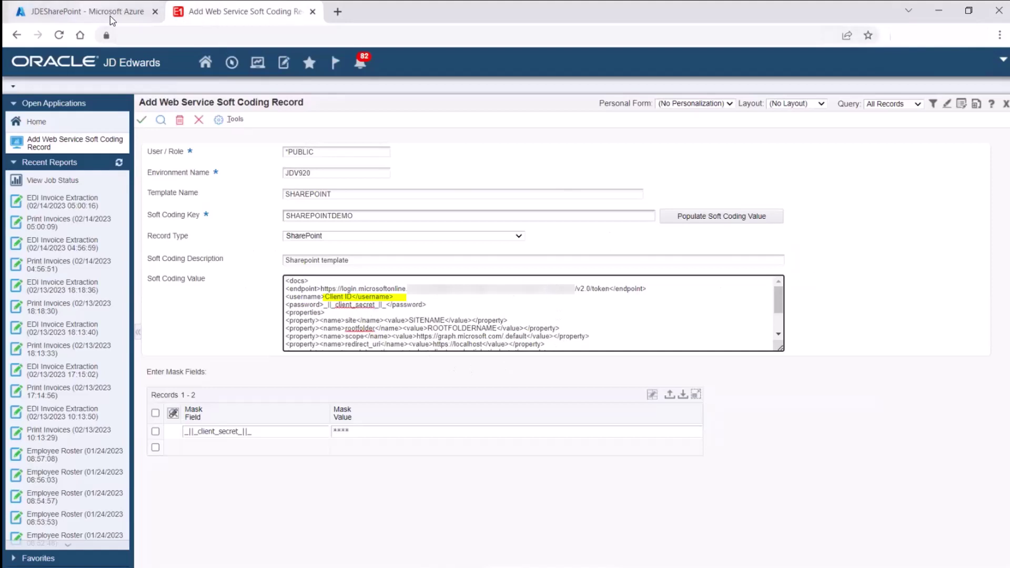
# - Paste the Application (client) ID over the Client ID placeholder in the username
pyautogui.click(89, 11)
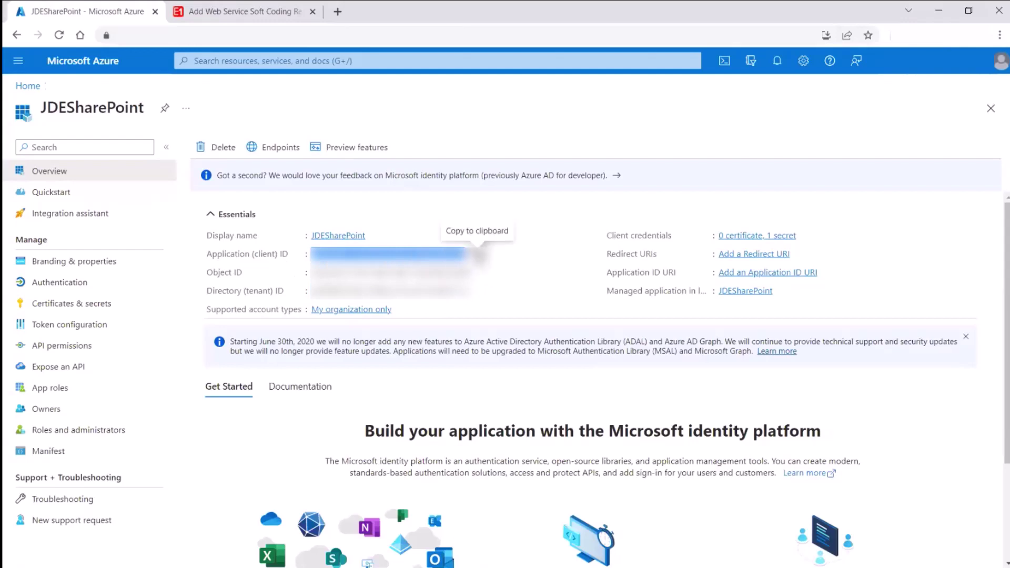
pyautogui.click(485, 257)
pyautogui.click(253, 10)
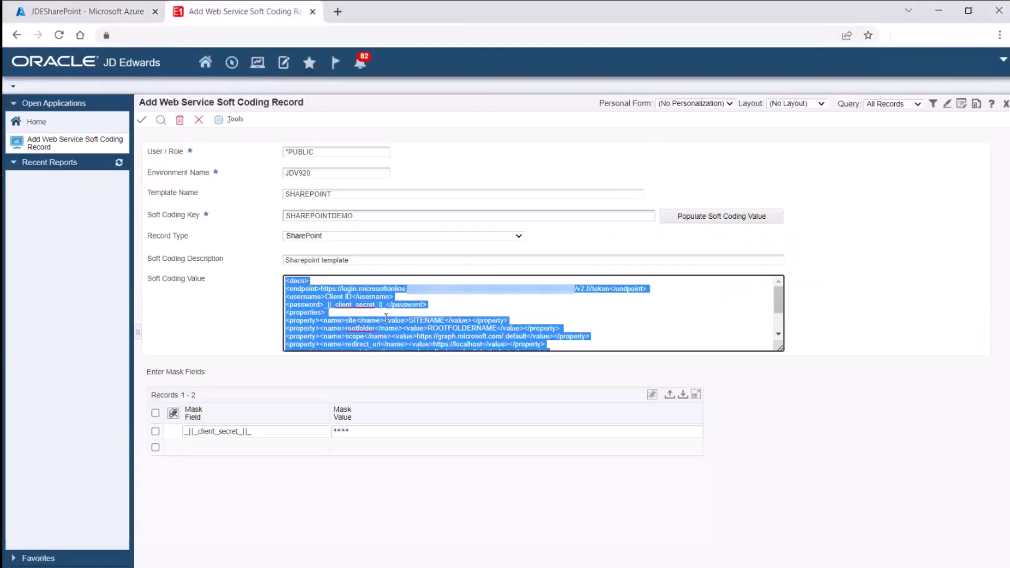
pyautogui.click(331, 300)
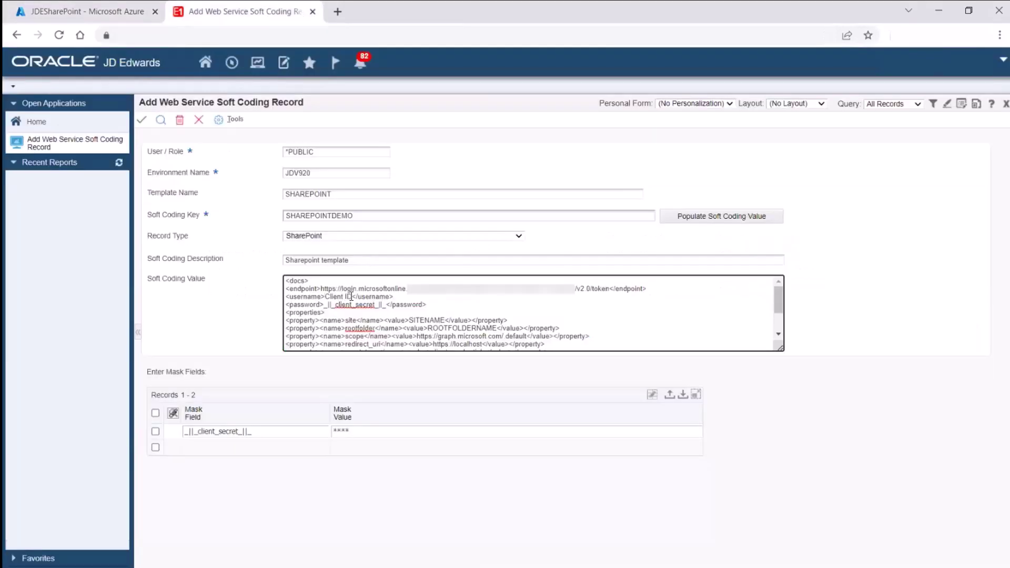
pyautogui.moveTo(325, 297); pyautogui.dragTo(352, 297)
pyautogui.hotkey('ctrl', 'v')
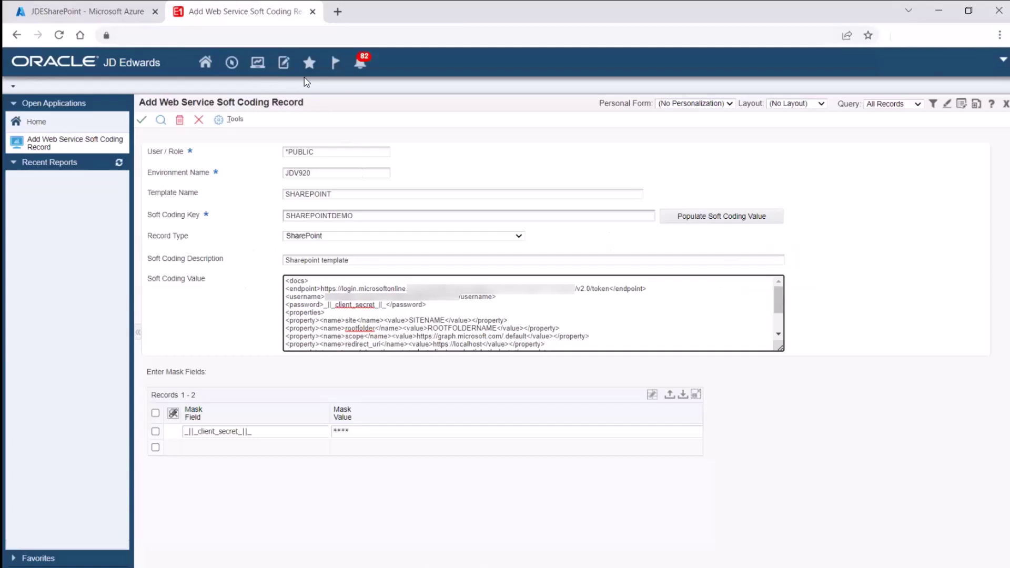
pyautogui.click(110, 9)
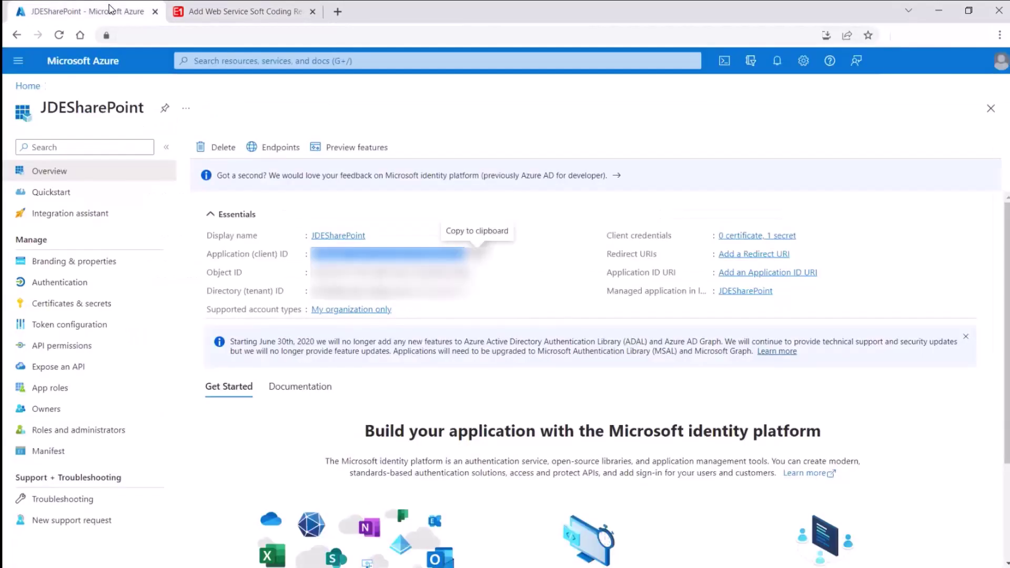
pyautogui.click(237, 12)
pyautogui.click(455, 306)
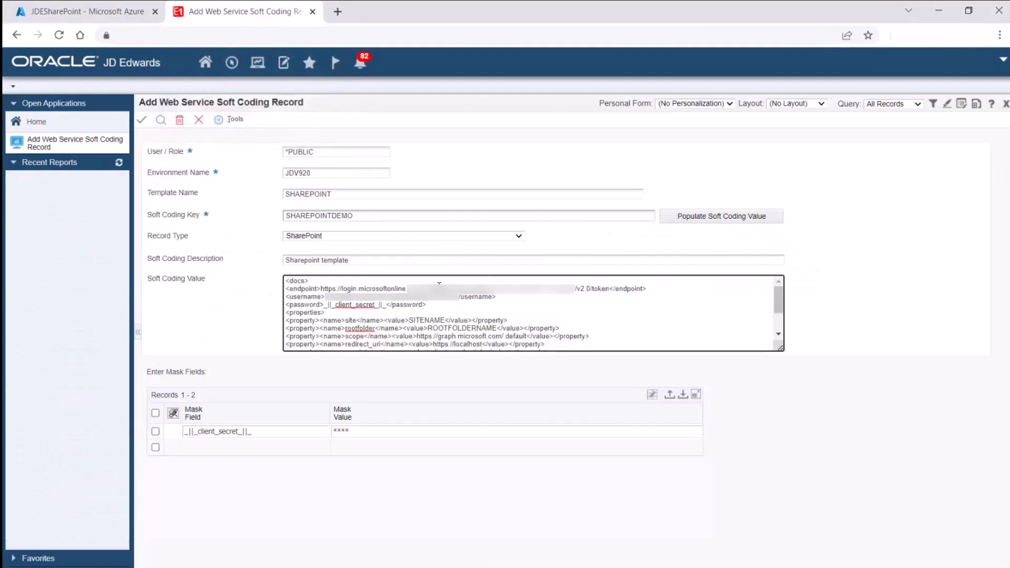
pyautogui.click(89, 9)
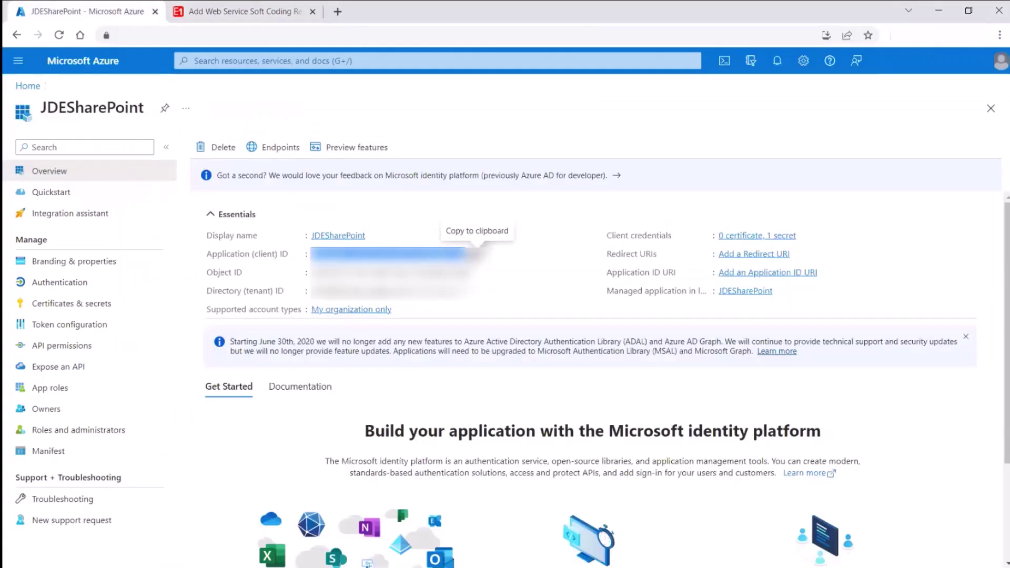
pyautogui.click(243, 11)
pyautogui.click(244, 12)
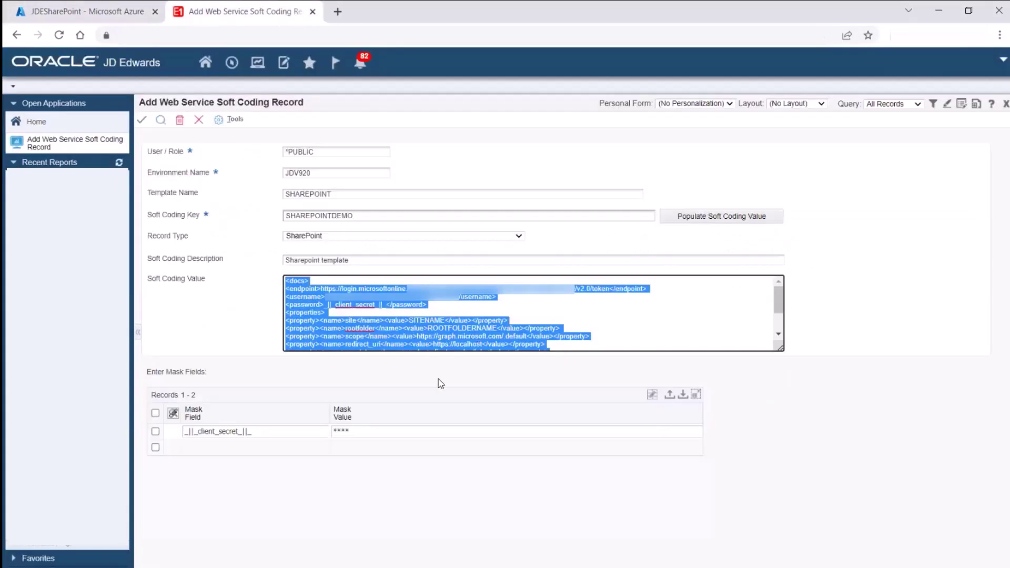
# - Paste the client secret from Notepad into the Mask Value cell
pyautogui.hotkey('alt', 'Tab')
pyautogui.hotkey('ctrl', 'a')
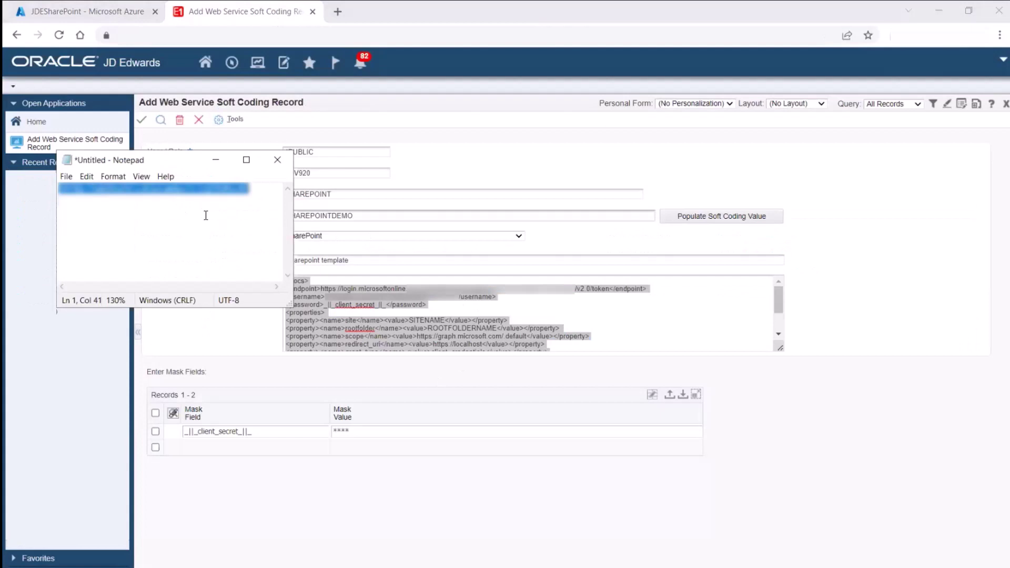
pyautogui.click(380, 432)
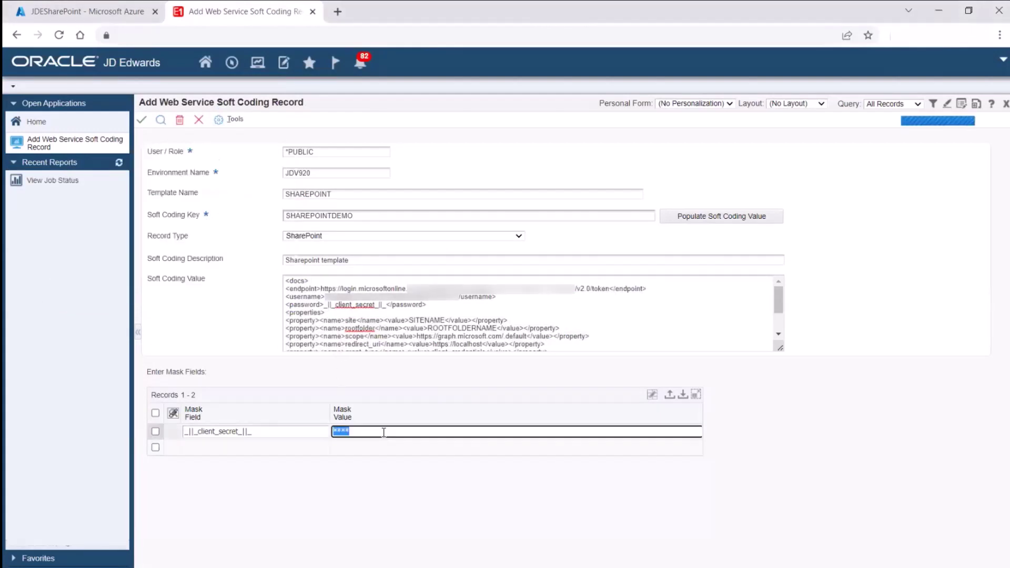
pyautogui.hotkey('ctrl', 'v')
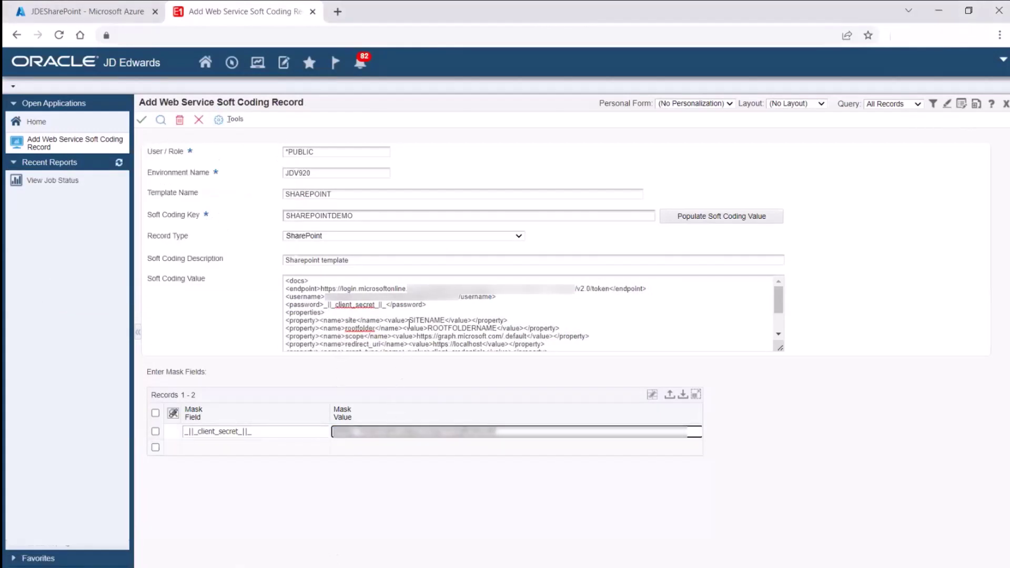
# - Replace SITENAME with RKSITE and ROOTFOLDERNAME with PUBLIC, then save the record
pyautogui.click(411, 321)
pyautogui.hotkey('ctrl', 'a')
pyautogui.click(411, 319)
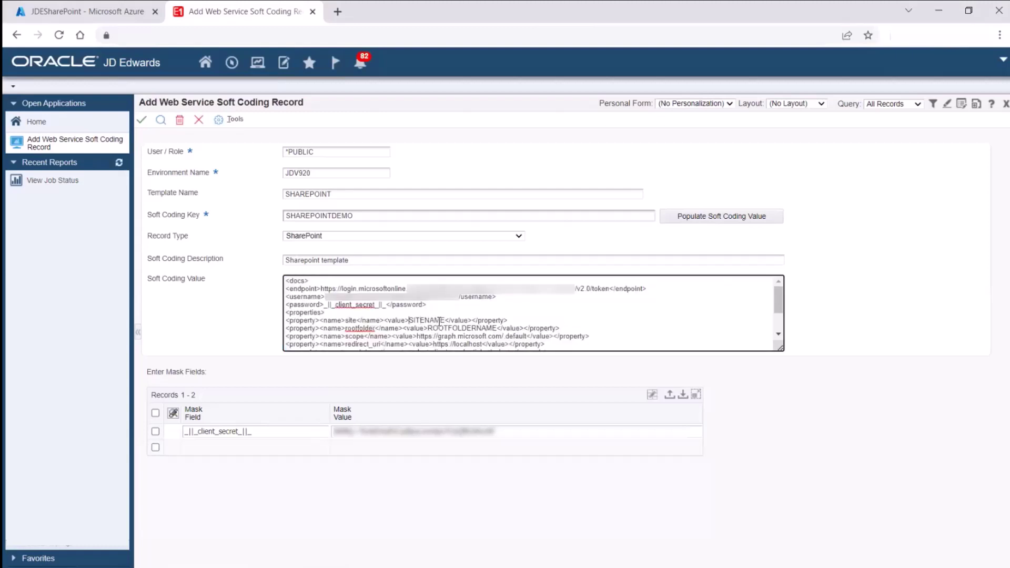
pyautogui.doubleClick(442, 321)
pyautogui.write('RKSITE')
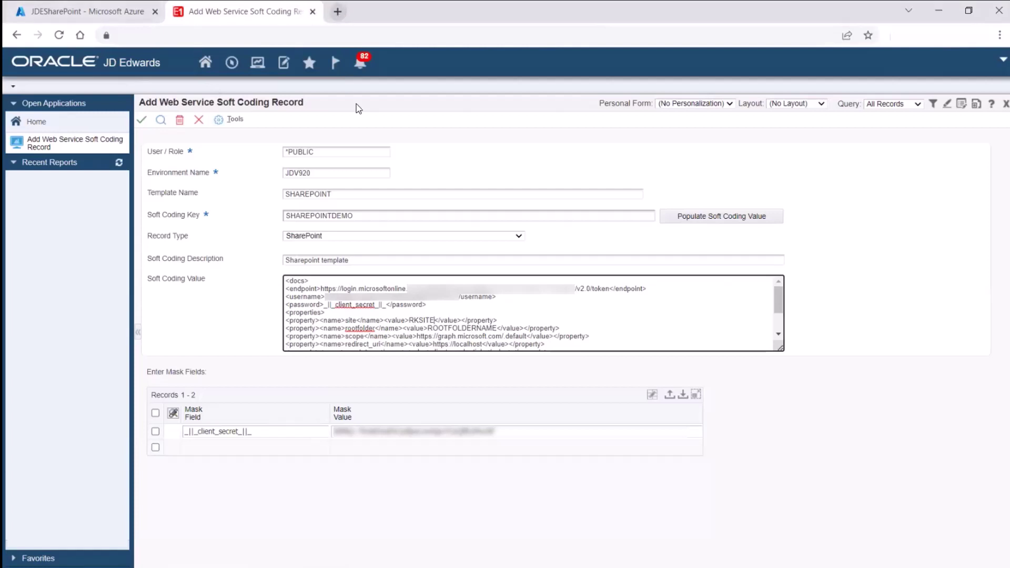
pyautogui.doubleClick(497, 328)
pyautogui.write('PUBL')
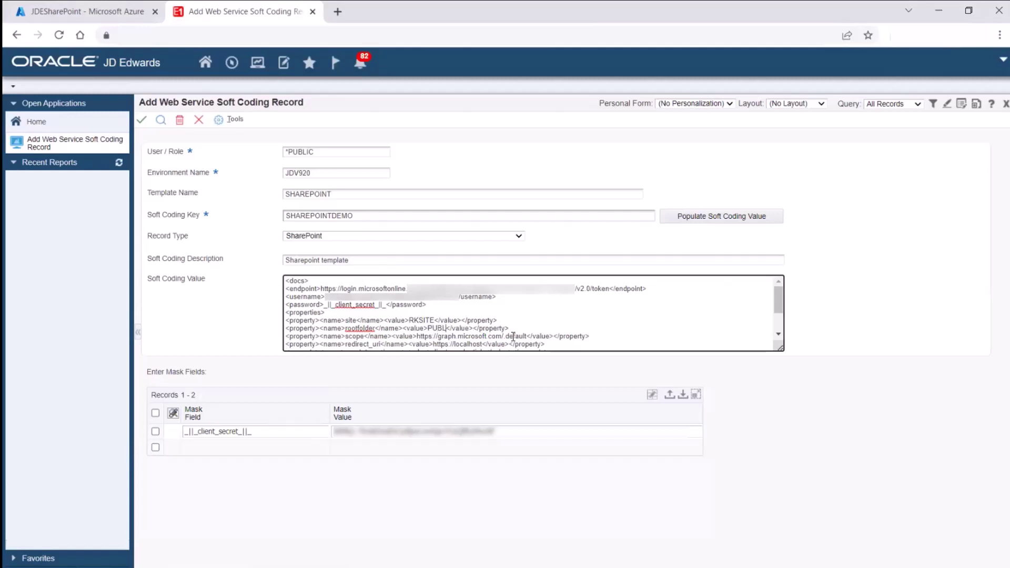
pyautogui.write('IC')
pyautogui.scroll(-2, 496, 312)
pyautogui.moveTo(434, 299); pyautogui.dragTo(482, 301)
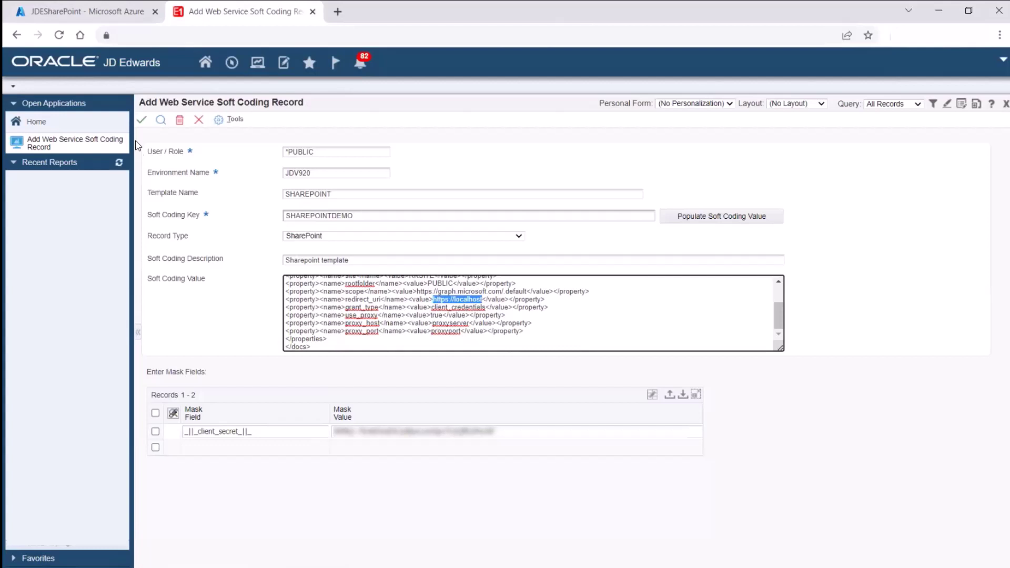
pyautogui.click(141, 120)
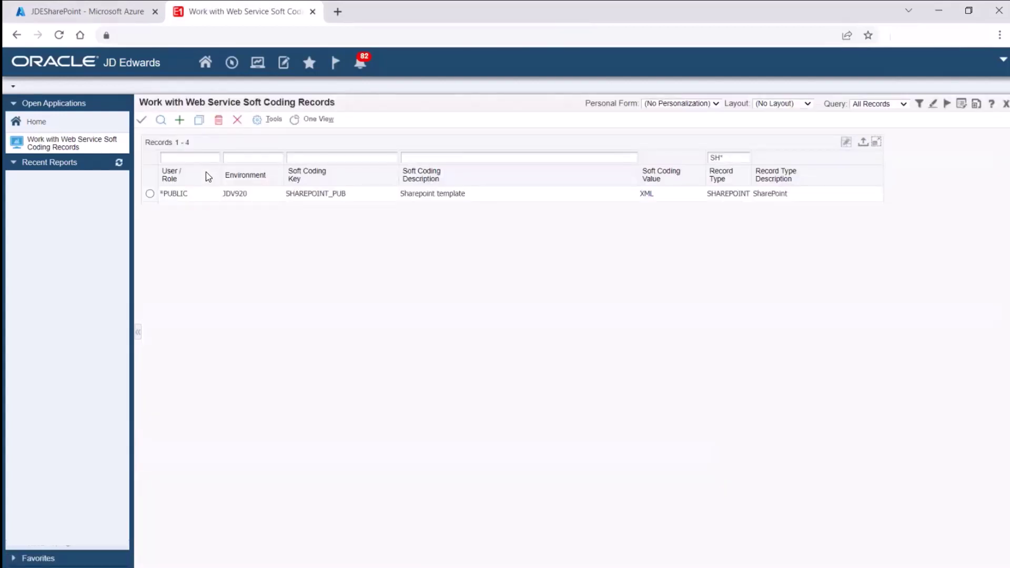
# - Refresh the soft coding records list, then sign out of JD Edwards
pyautogui.click(161, 119)
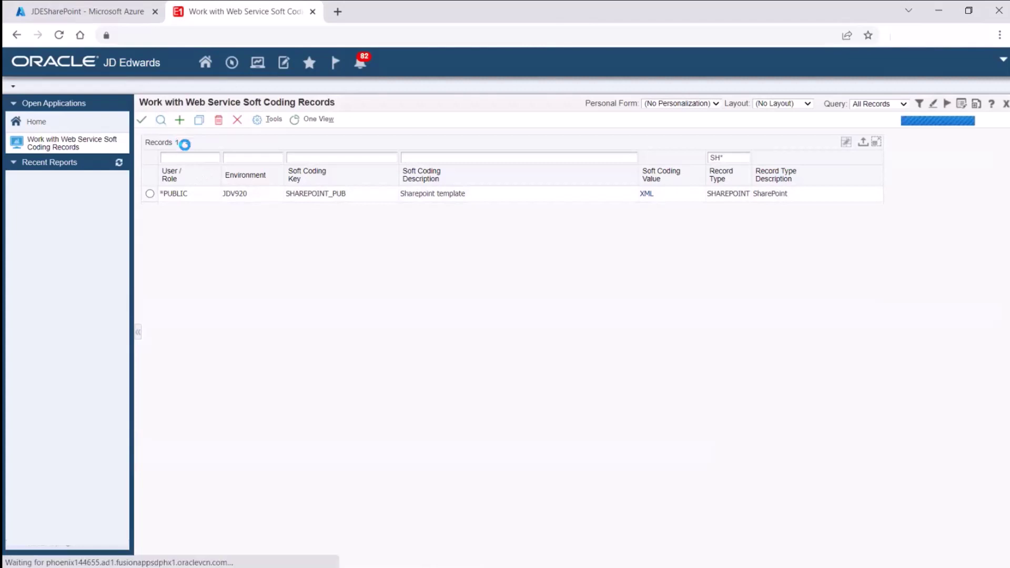
pyautogui.click(1004, 59)
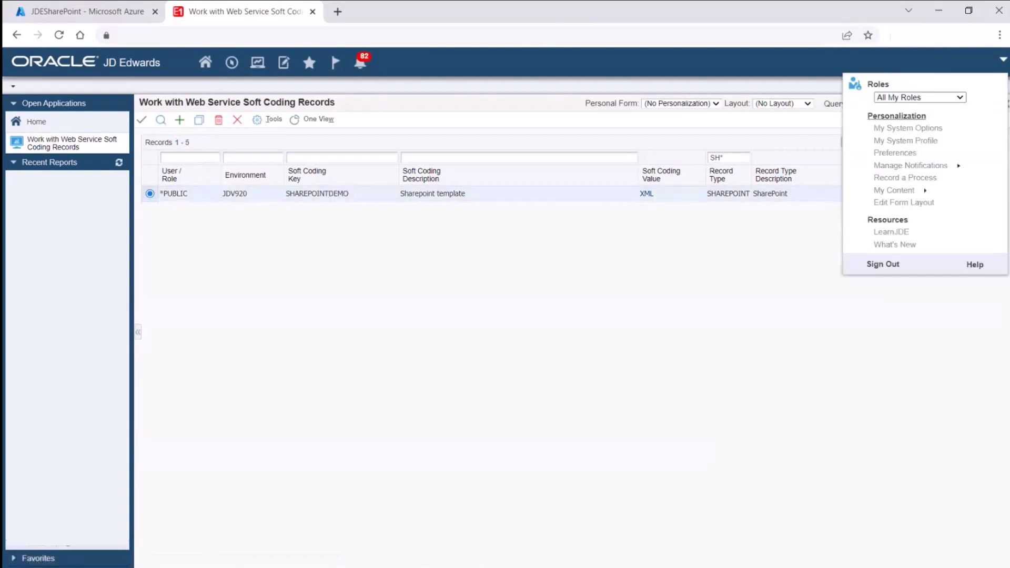
pyautogui.click(890, 267)
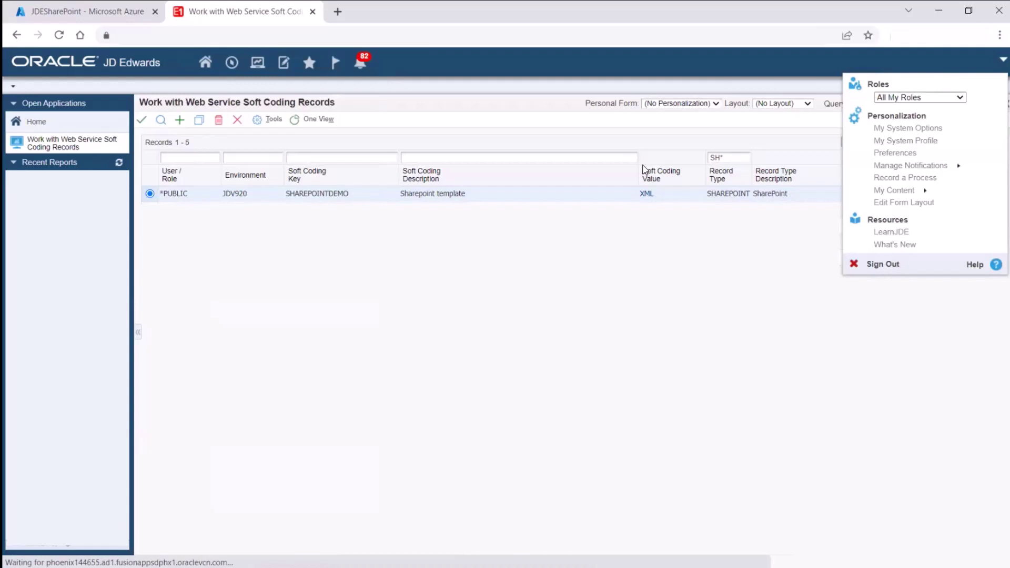
pyautogui.click(566, 137)
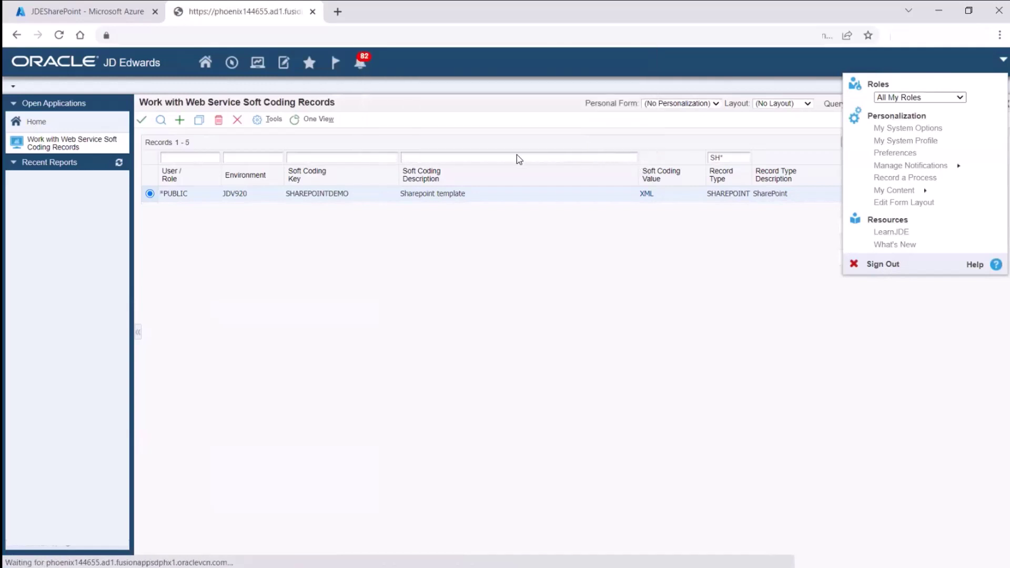
# - Open Work With Addresses by entering fast path P01012
pyautogui.click(577, 333)
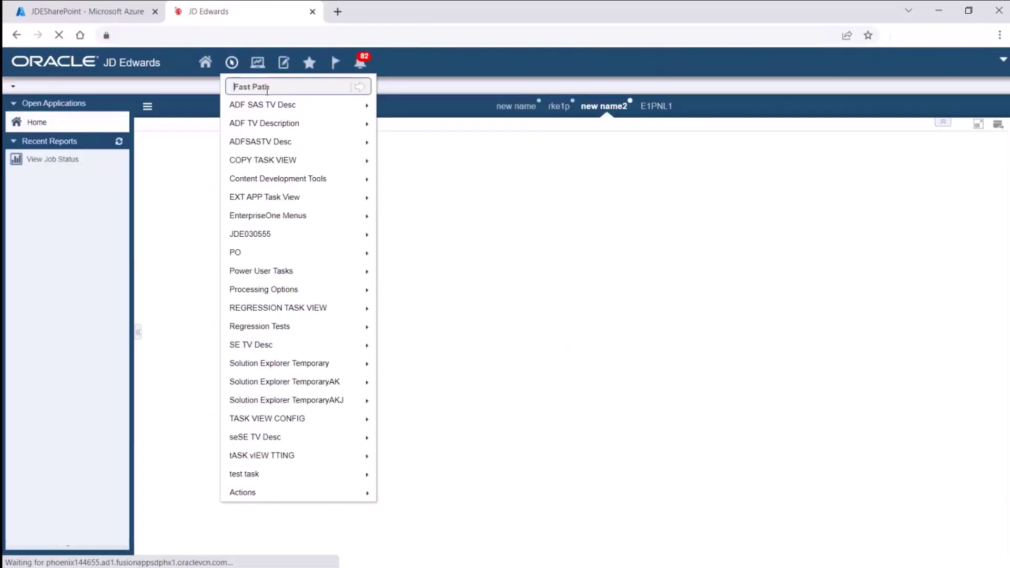
pyautogui.write('p01012')
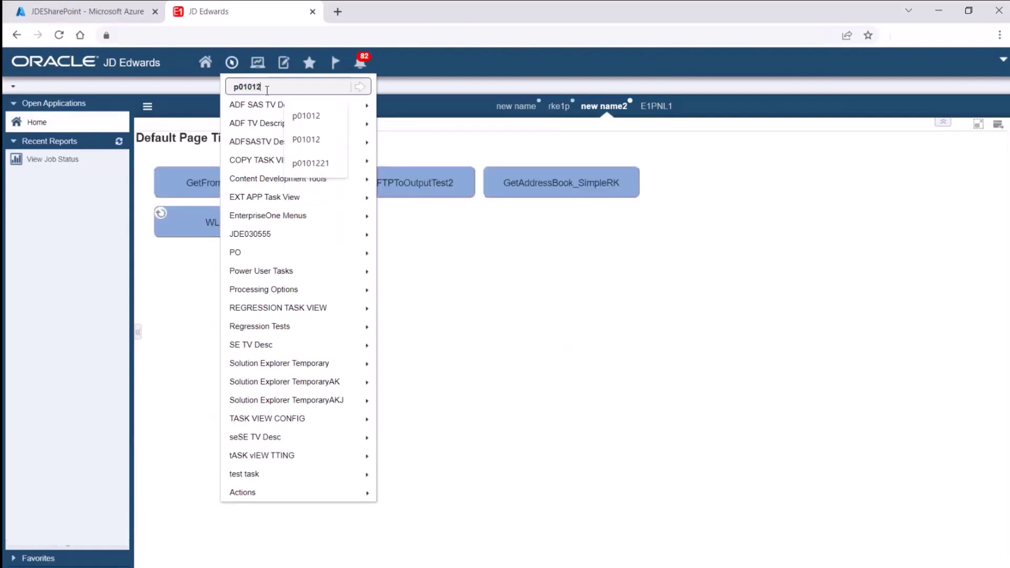
pyautogui.press('Return')
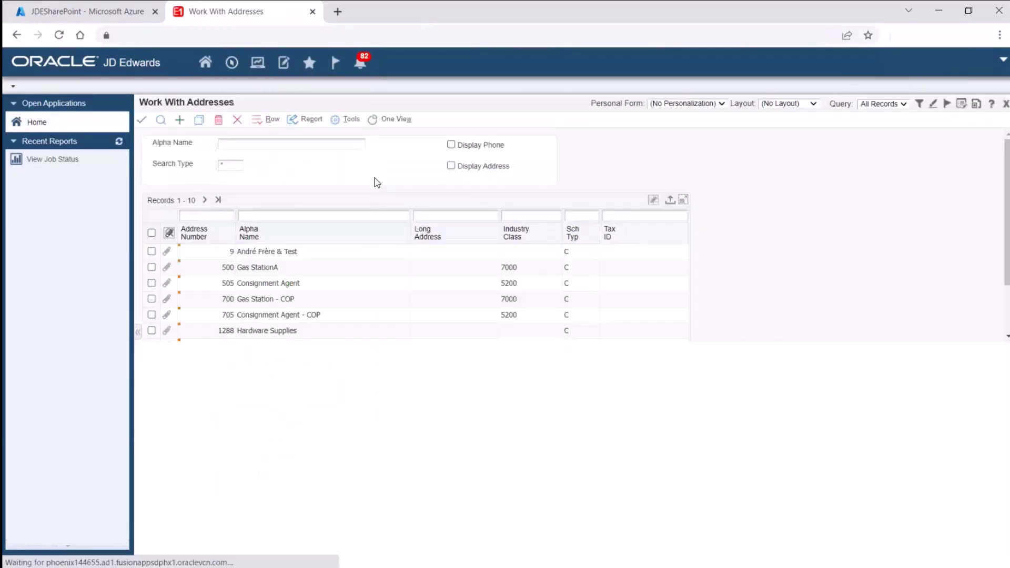
# - Export the address grid to Cloud Storage folder RKSITE\PUBLIC and acknowledge the success message
pyautogui.click(668, 203)
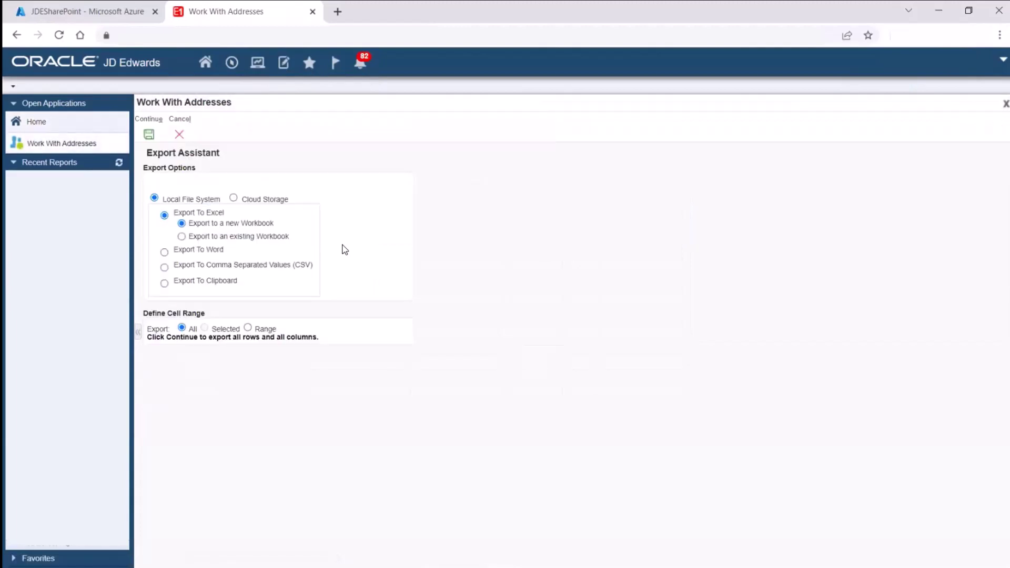
pyautogui.click(234, 200)
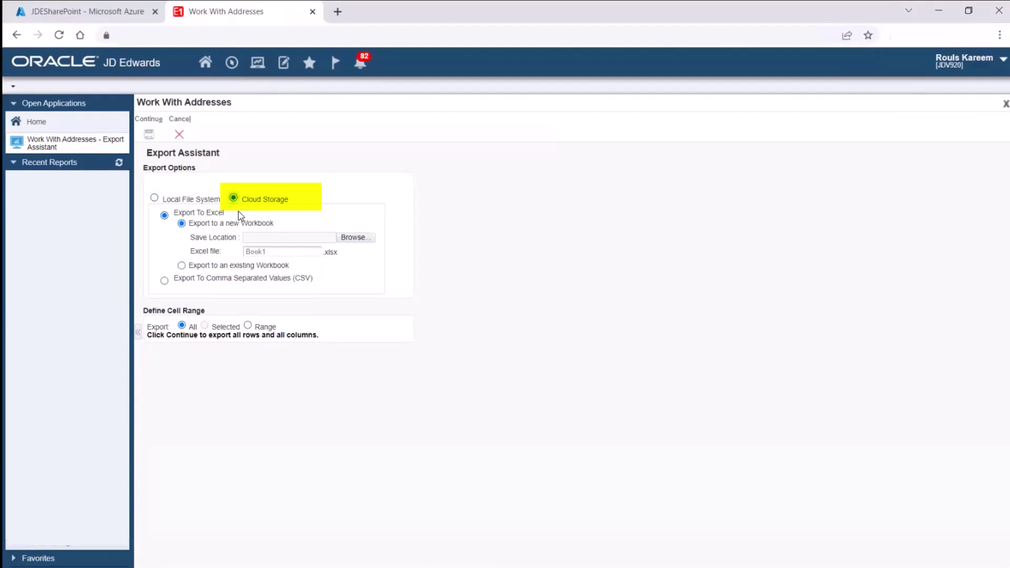
pyautogui.click(359, 238)
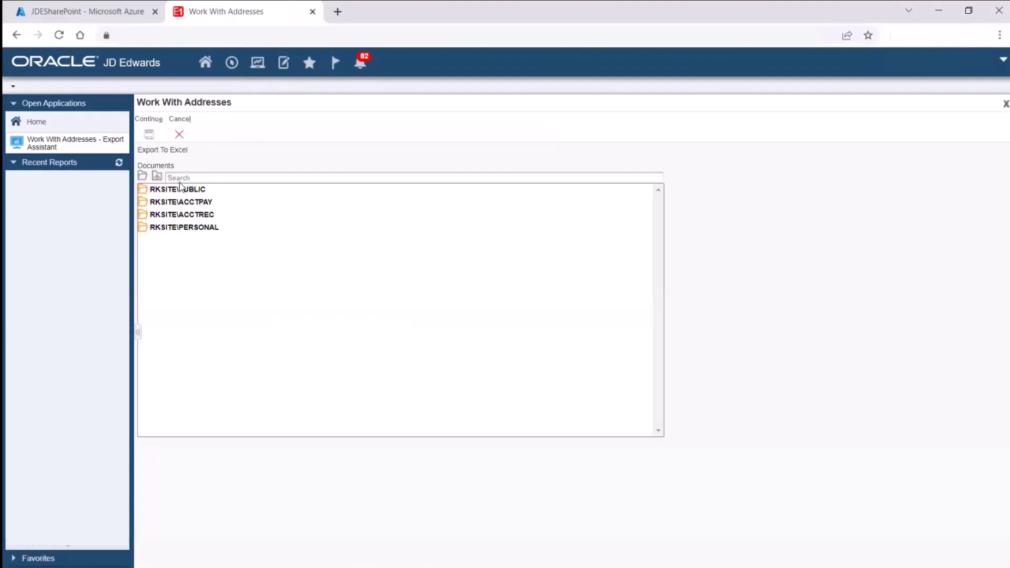
pyautogui.click(186, 189)
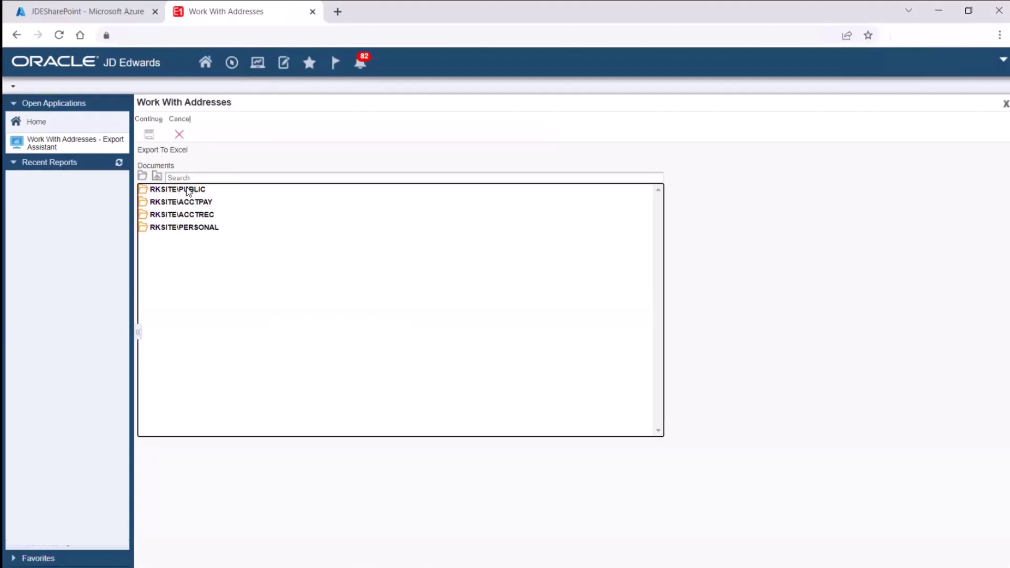
pyautogui.click(185, 190)
pyautogui.click(149, 135)
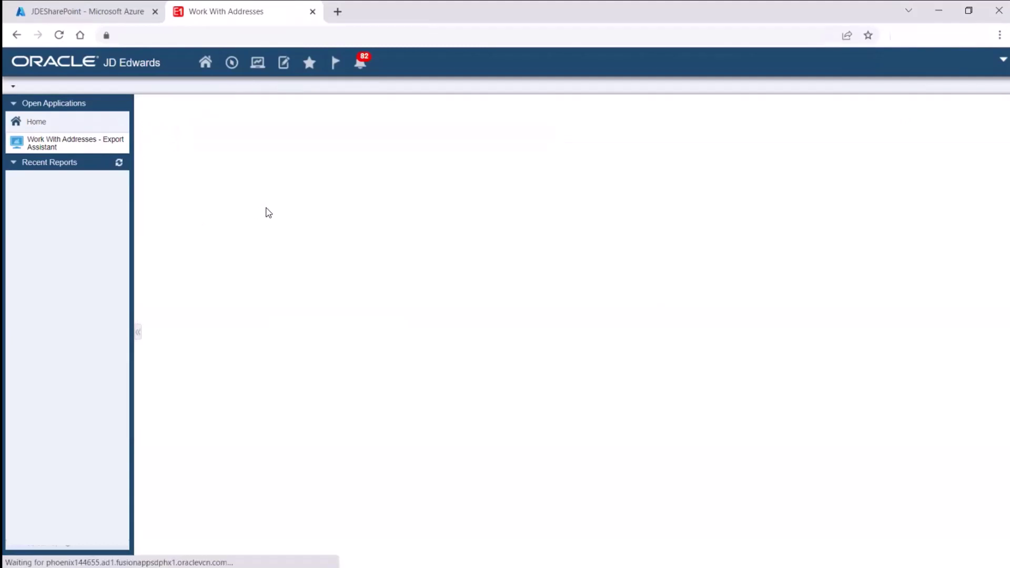
pyautogui.click(149, 135)
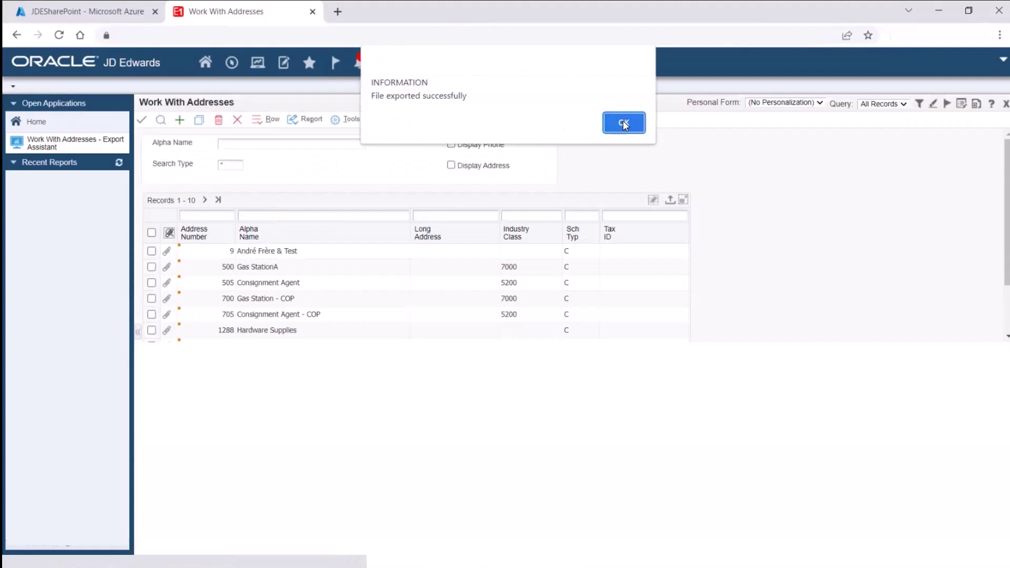
pyautogui.click(623, 123)
# - Go to SharePoint's RKSITE site and check Book1 2.xlsx in Documents > PUBLIC
pyautogui.click(23, 68)
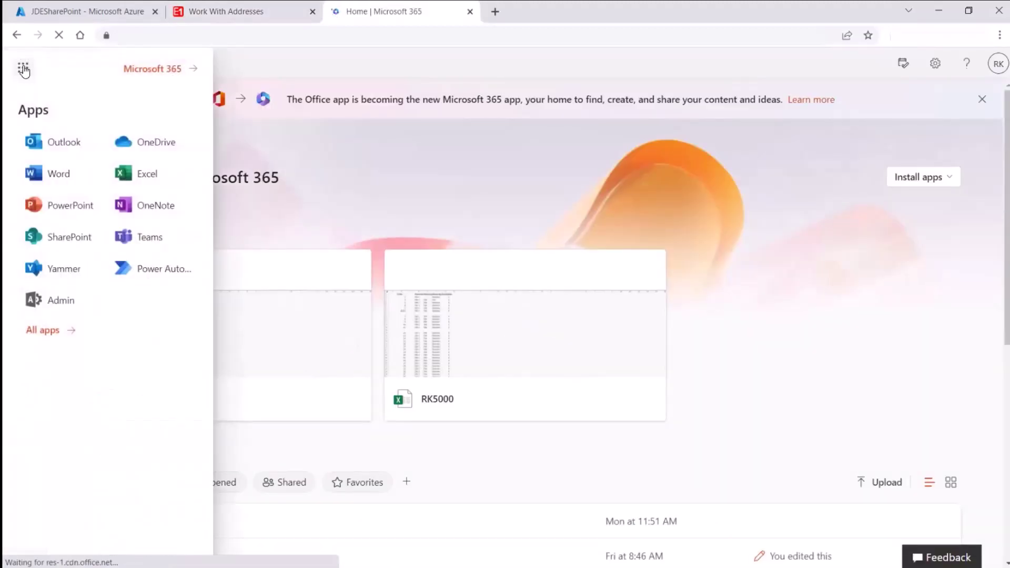
pyautogui.click(63, 238)
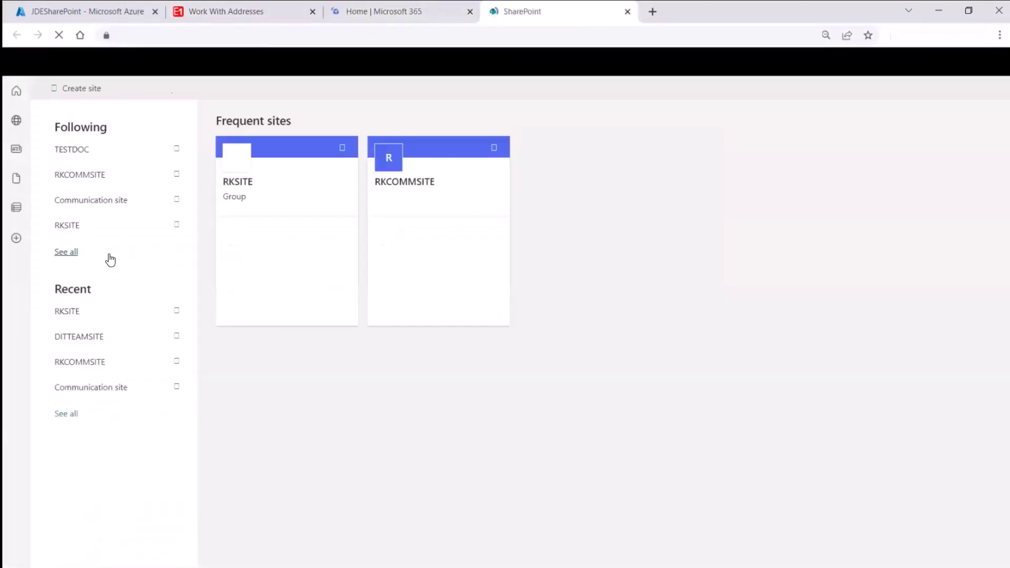
pyautogui.click(236, 185)
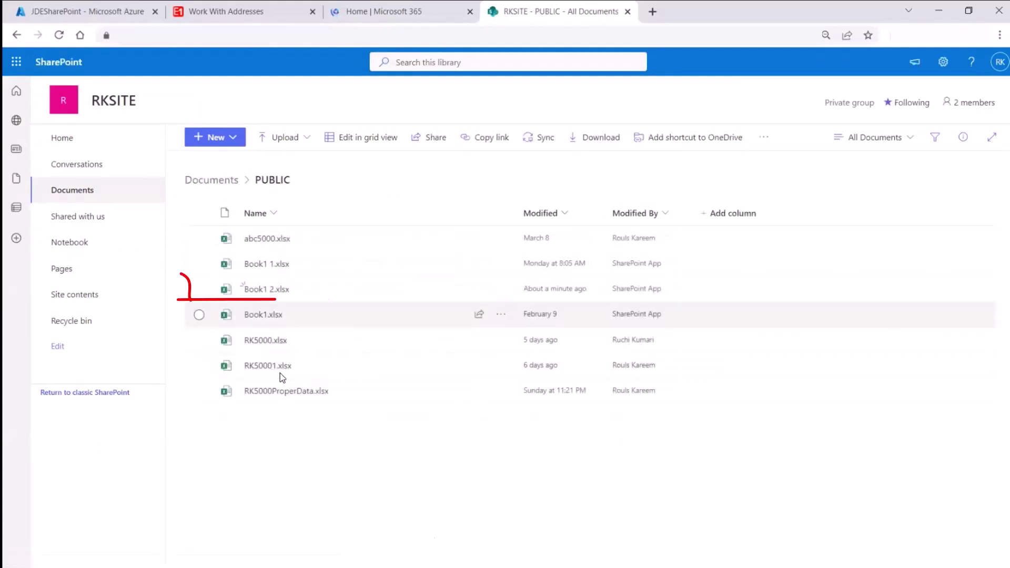
pyautogui.moveTo(283, 295)
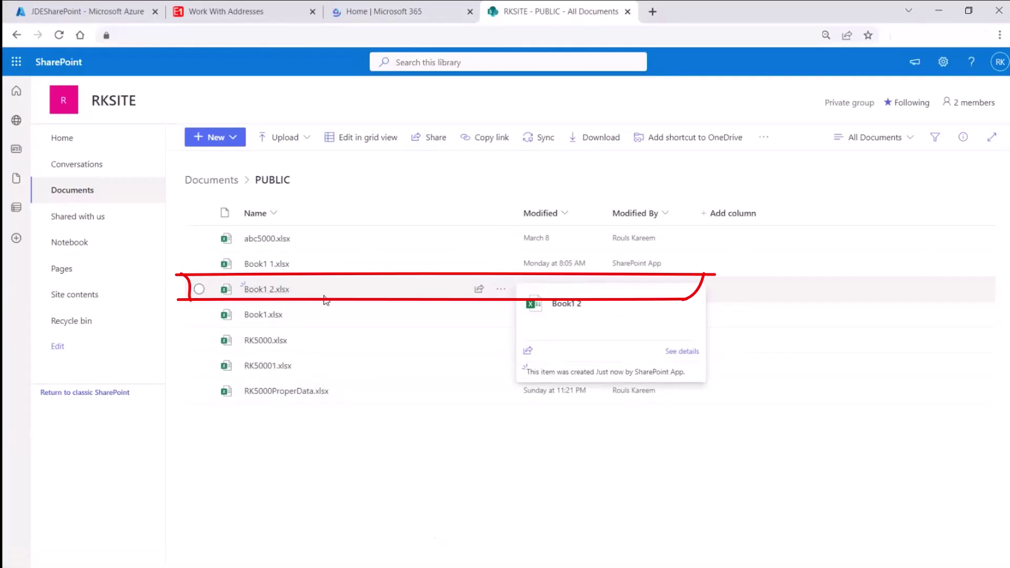
# - Return to JD Edwards and open the P4210 Sales Order application
pyautogui.click(263, 11)
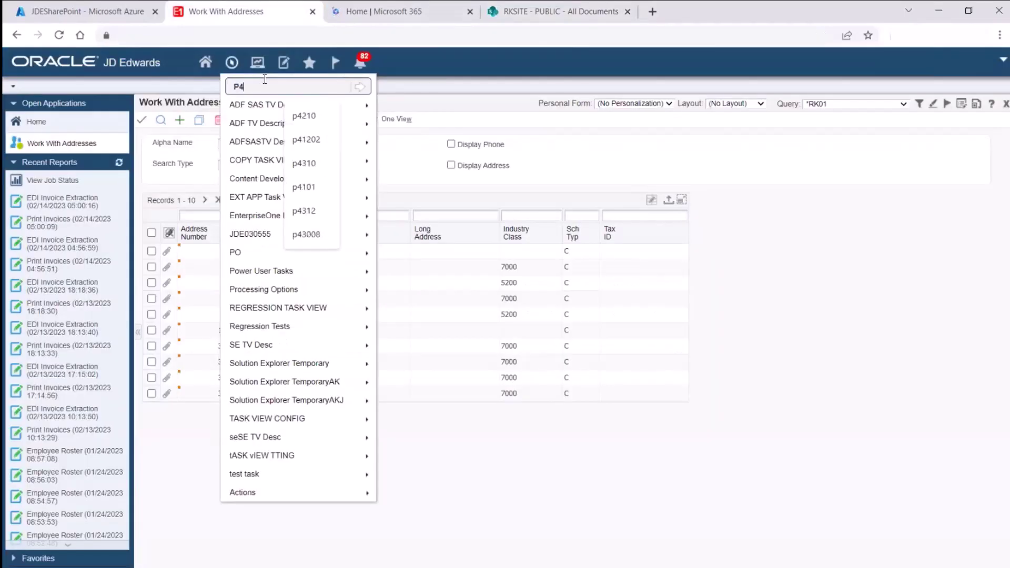
pyautogui.write('21')
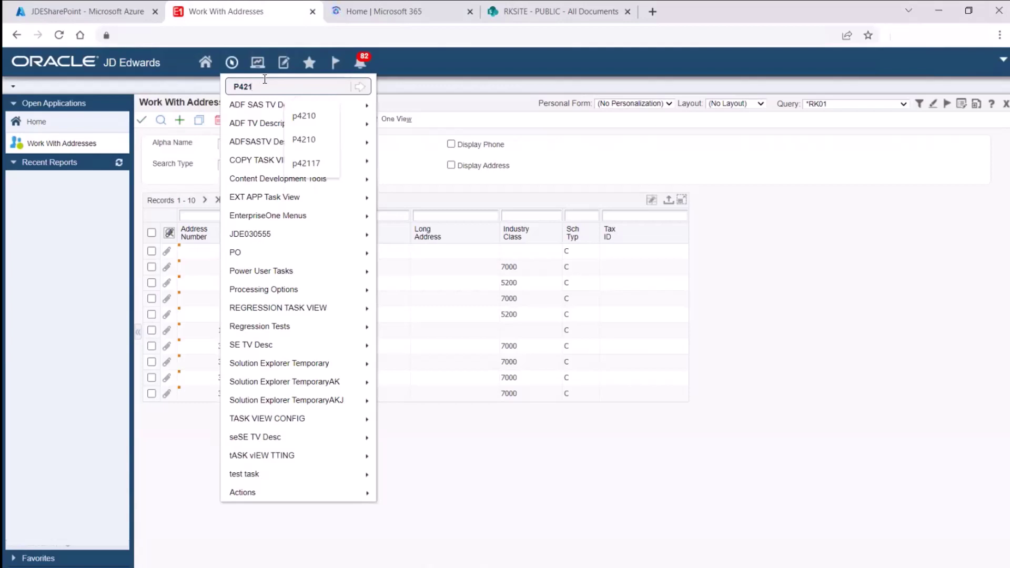
pyautogui.write('0')
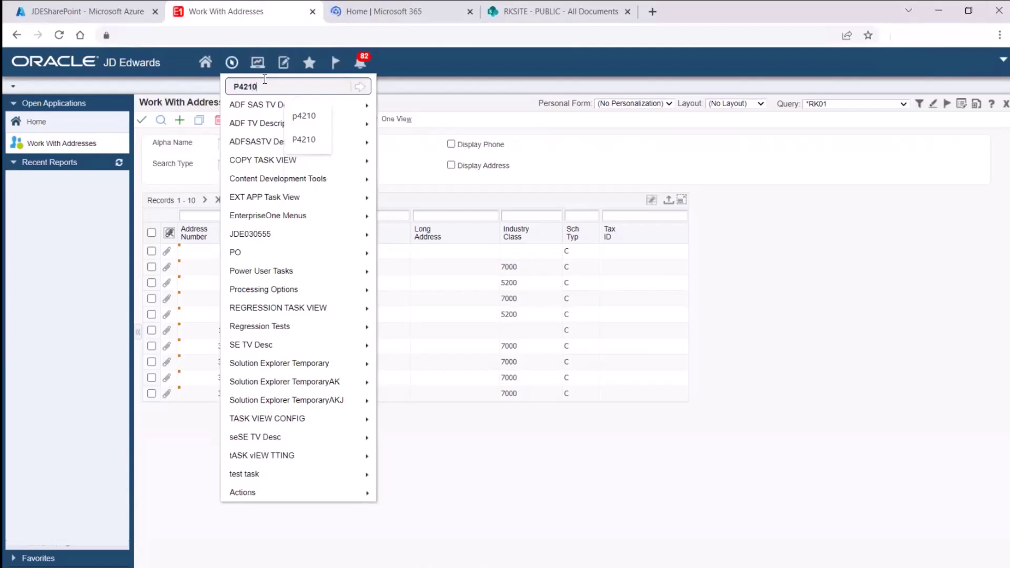
pyautogui.press('Return')
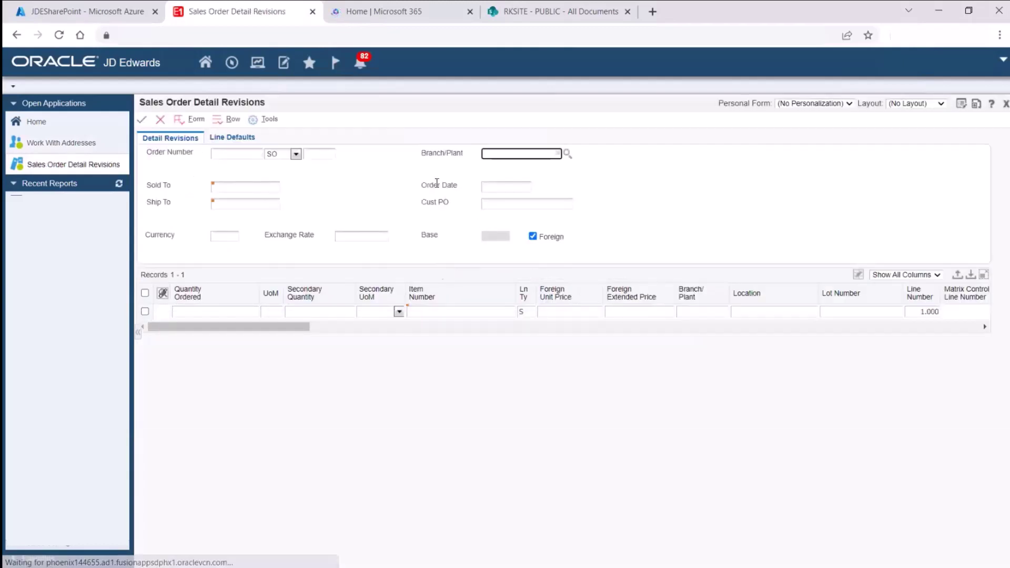
# - Enter Branch/Plant 30, Sold To 4242 and Ship To 4242 in the order header
pyautogui.write('30')
pyautogui.press('Tab')
pyautogui.write('4242')
pyautogui.press('Tab')
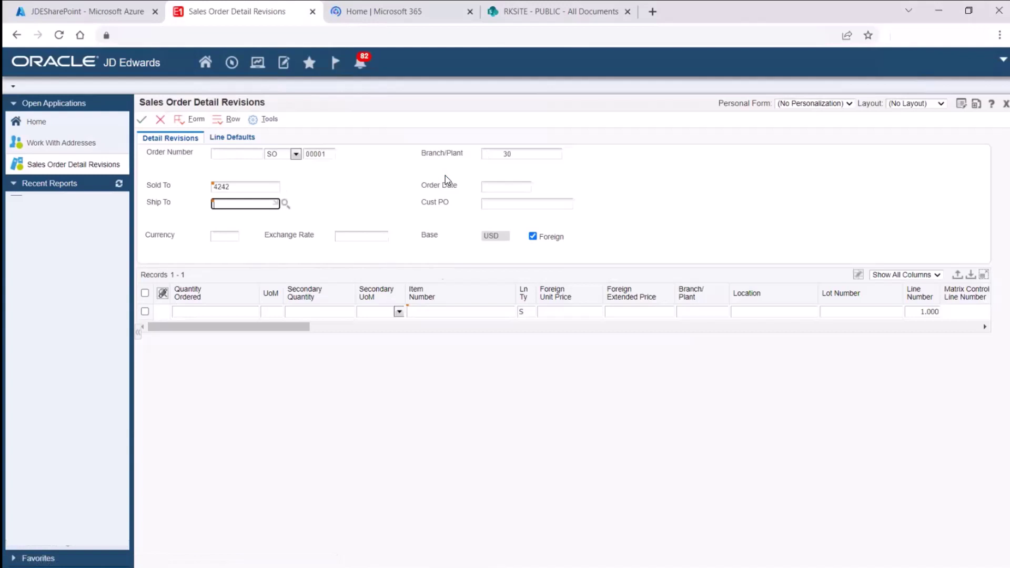
pyautogui.write('4242')
pyautogui.press('Tab')
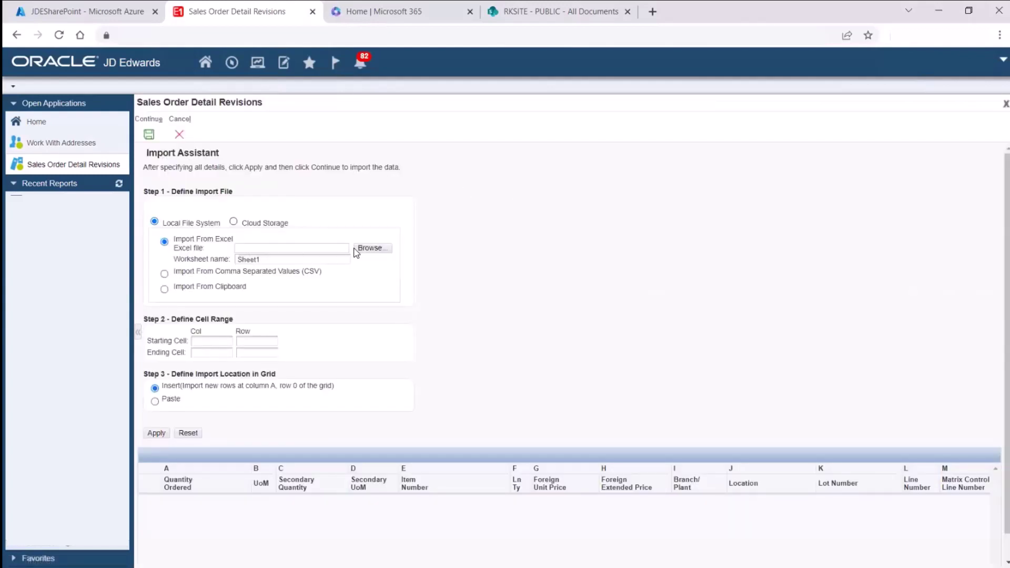
# - Choose P4210.xlsx from the RKSITE\ACCTPAY cloud storage folder as the import file
pyautogui.click(233, 222)
pyautogui.click(371, 248)
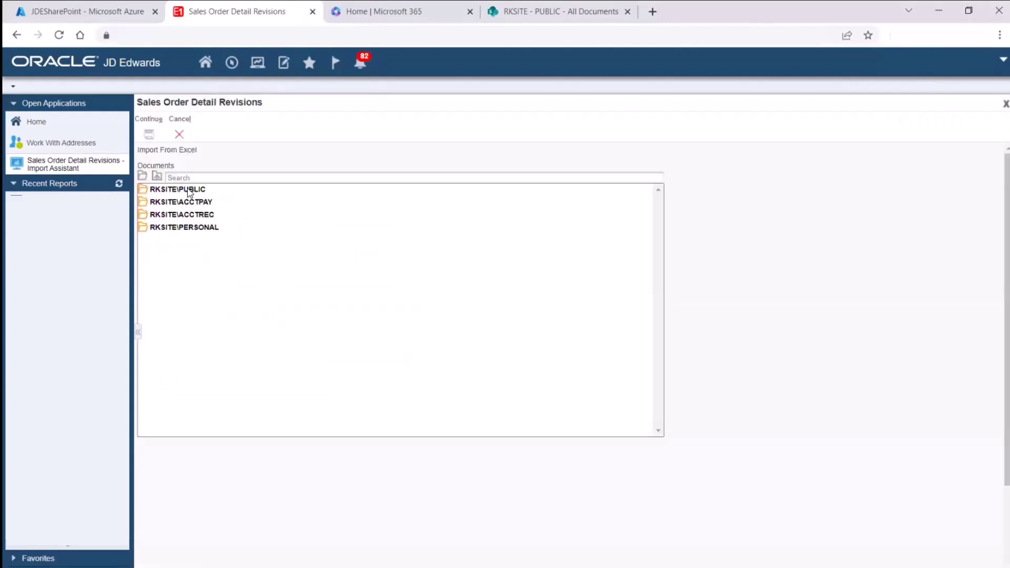
pyautogui.click(191, 203)
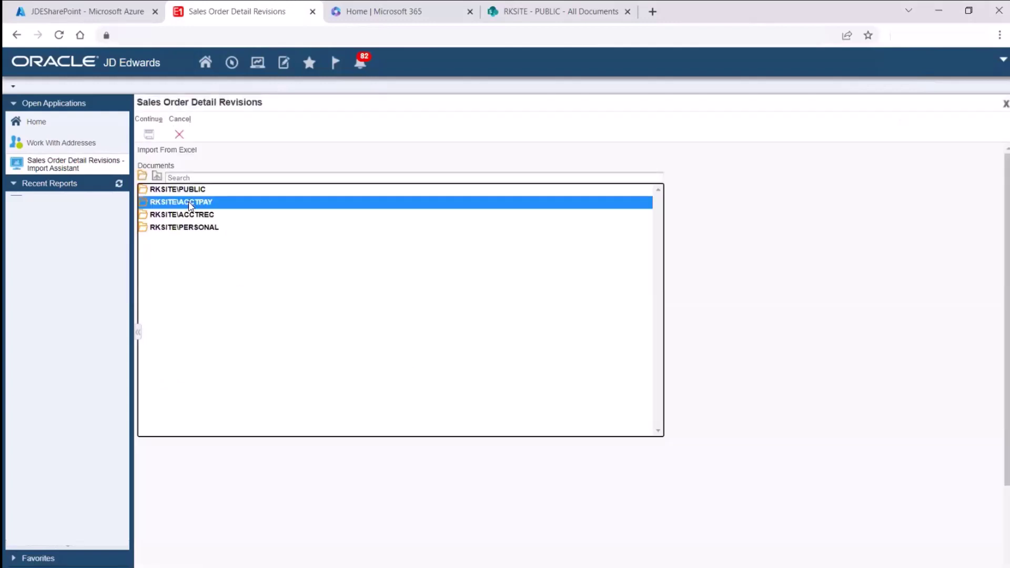
pyautogui.doubleClick(151, 205)
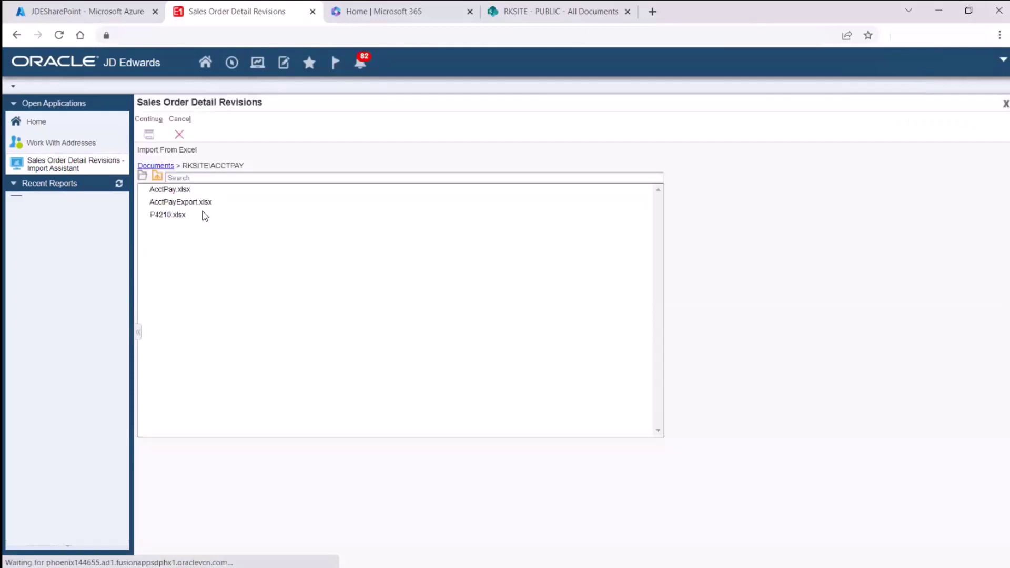
pyautogui.click(167, 216)
pyautogui.click(149, 135)
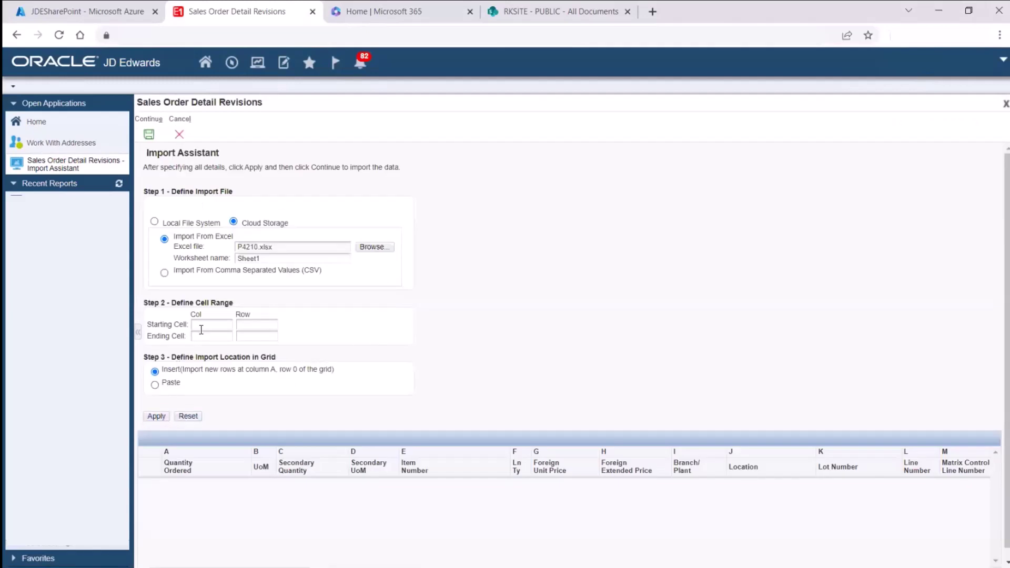
# - Set the import range A2 to BN3, apply the preview, and continue the import
pyautogui.click(200, 325)
pyautogui.write('A')
pyautogui.click(239, 323)
pyautogui.write('2')
pyautogui.click(209, 337)
pyautogui.press('Tab')
pyautogui.click(157, 416)
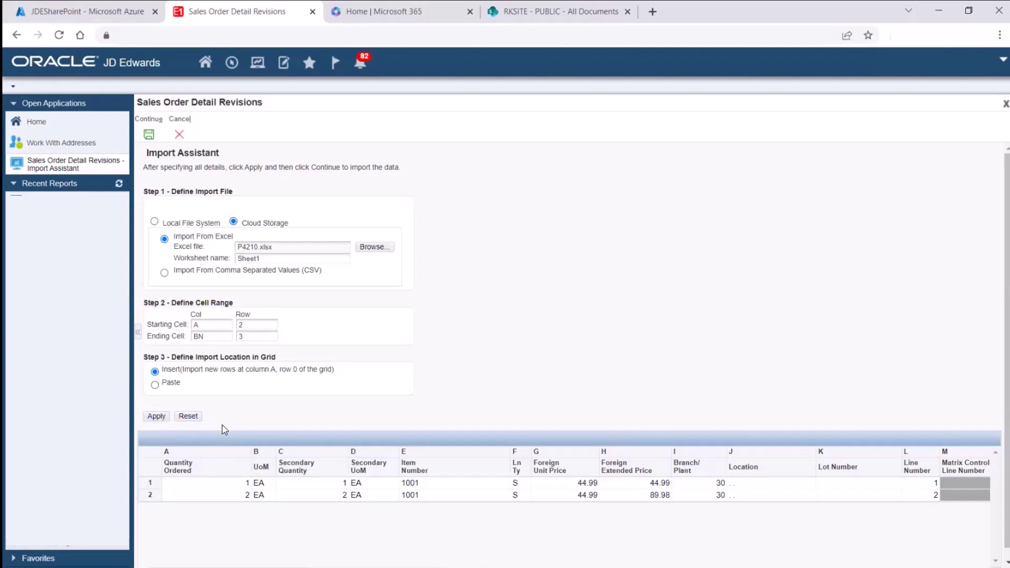
pyautogui.click(149, 134)
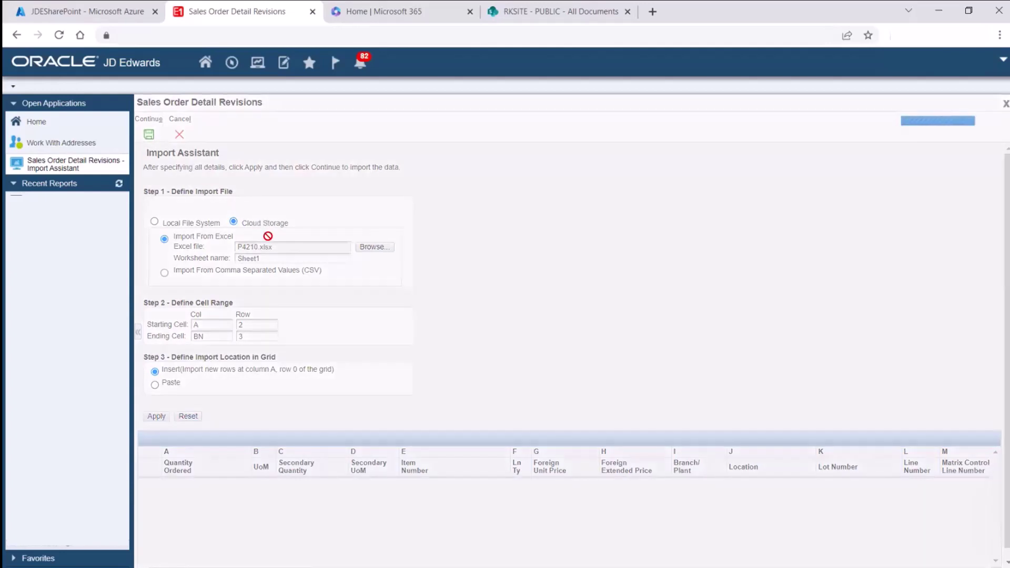